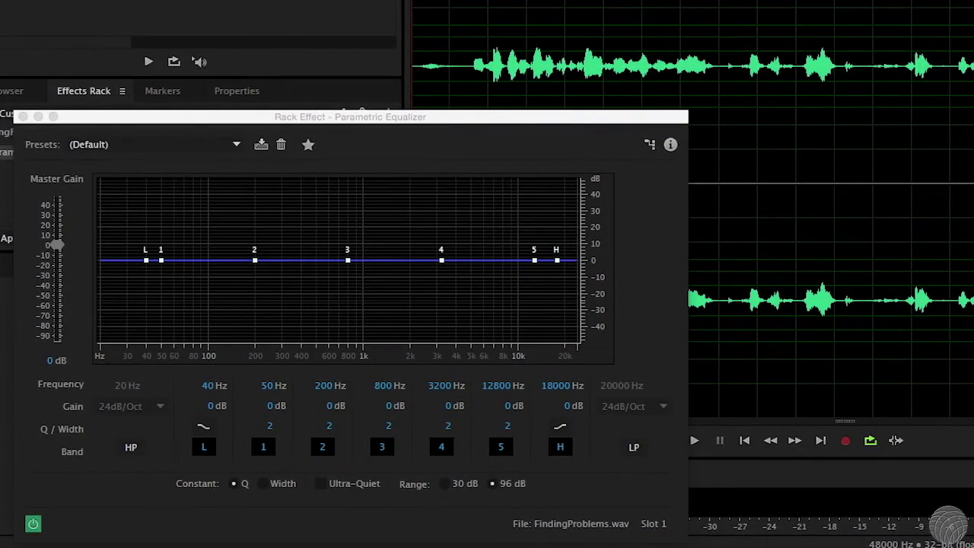
Focus the equalizer, preview the voice recording, and move the playback start point
left_click(500, 117)
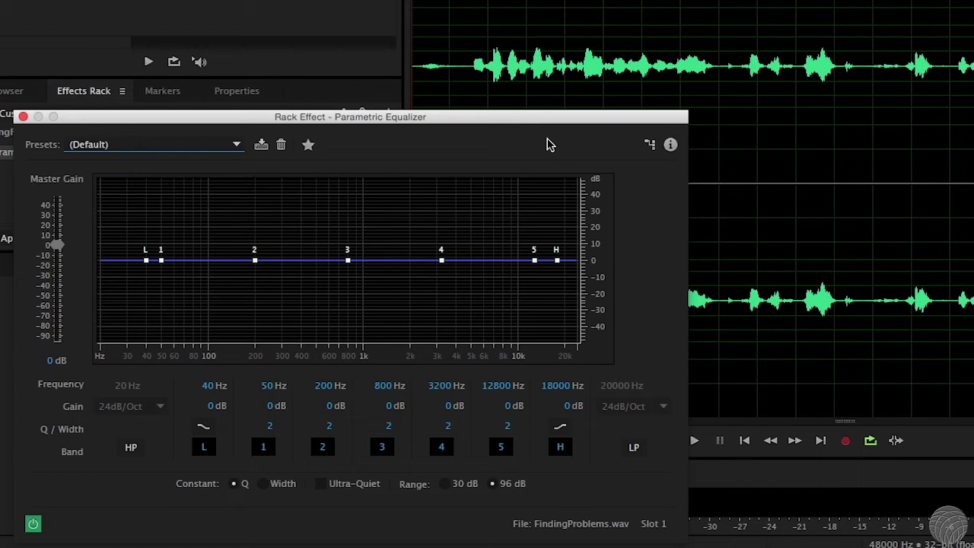
key("space")
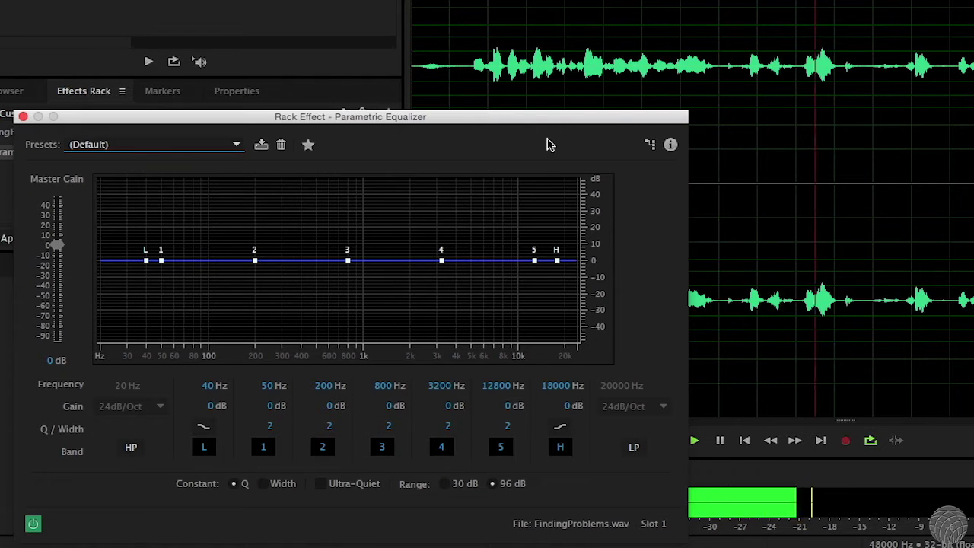
key("space")
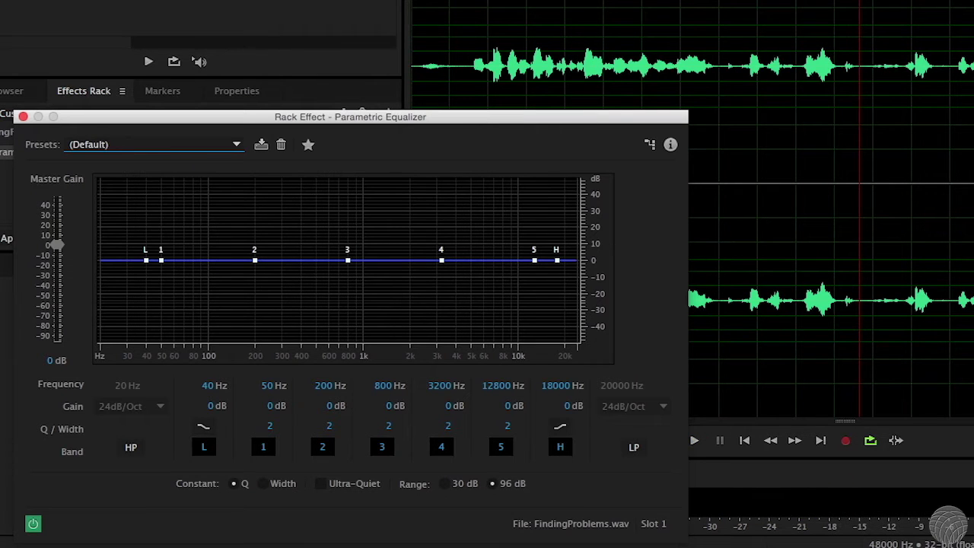
left_click(434, 69)
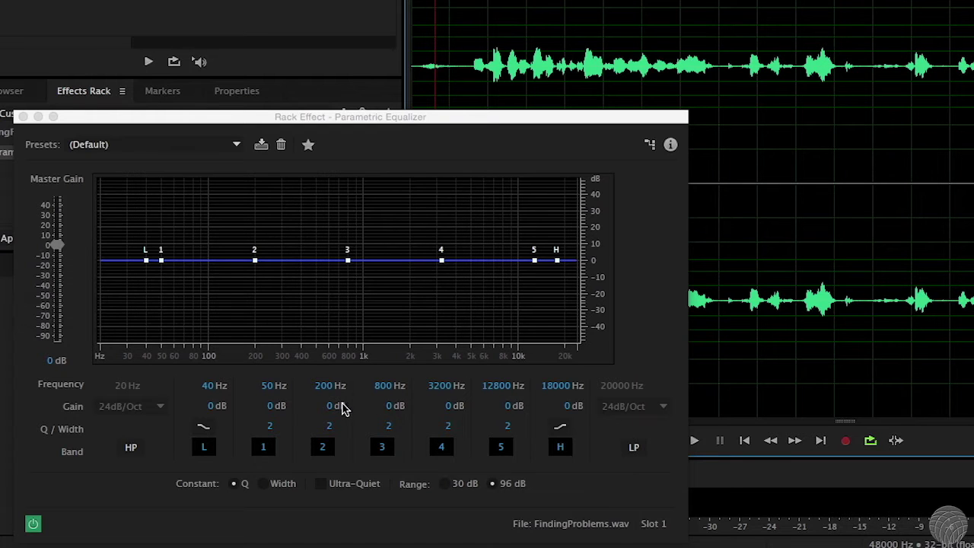
Boost band 2 by 17.5 dB, sweep it to 498 Hz while playing, and select 0.7–5.9 s
left_click_drag(329, 410, 346, 406)
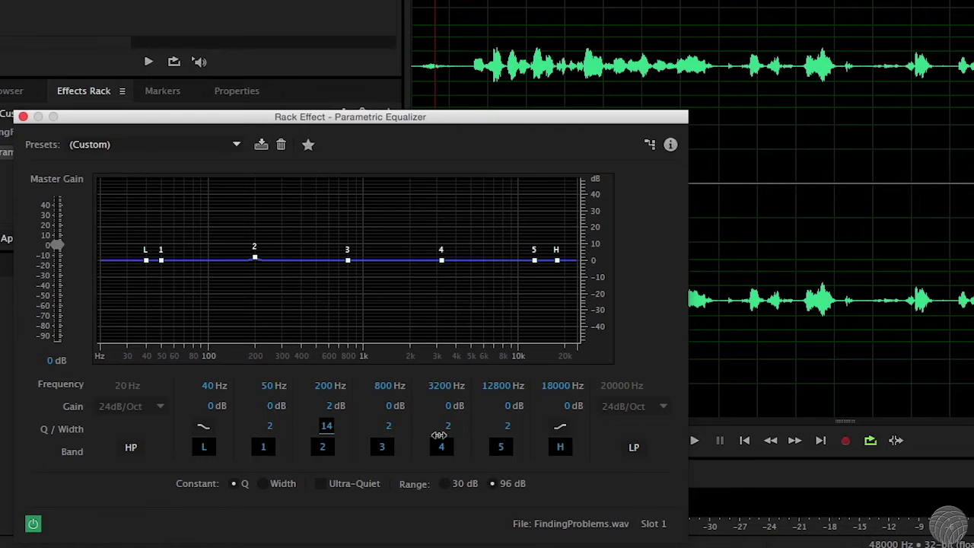
left_click_drag(344, 407, 466, 411)
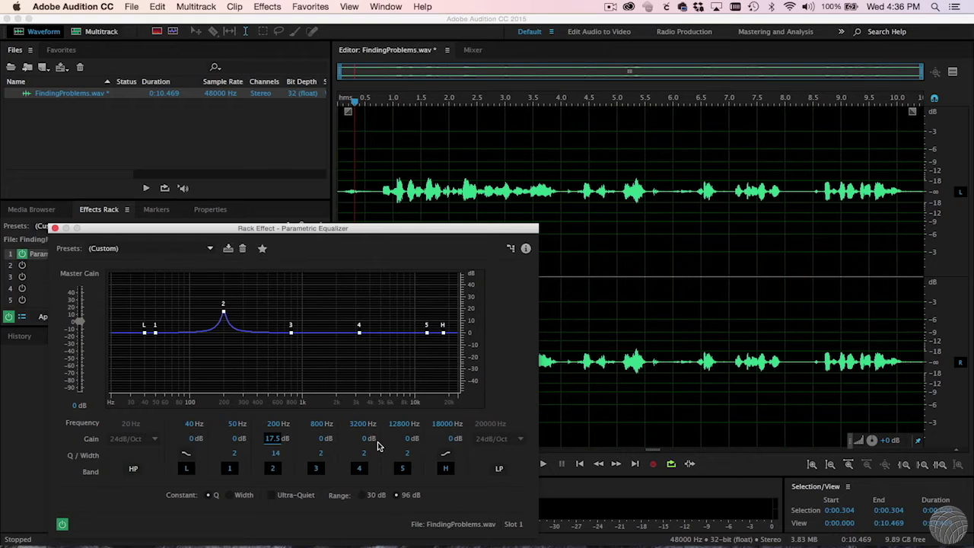
left_click_drag(287, 421, 303, 428)
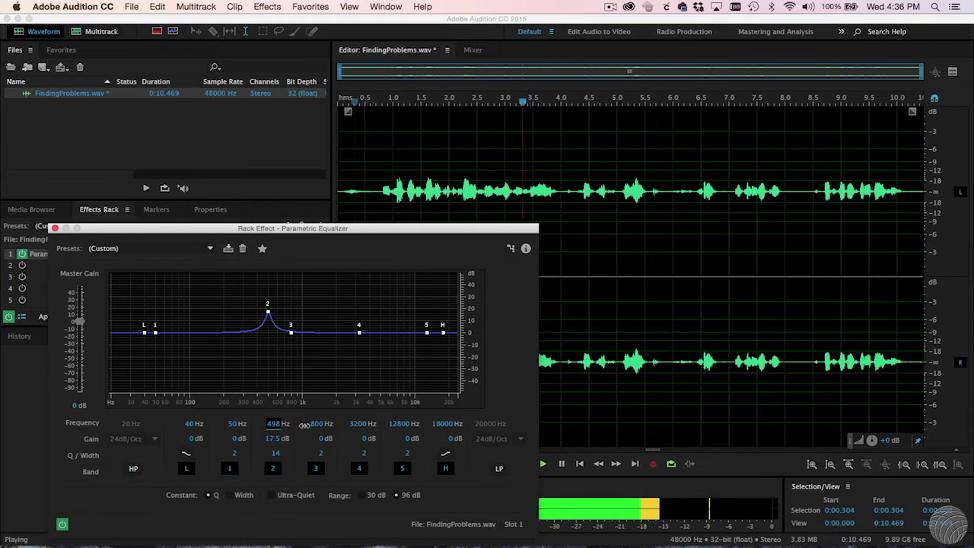
key("space")
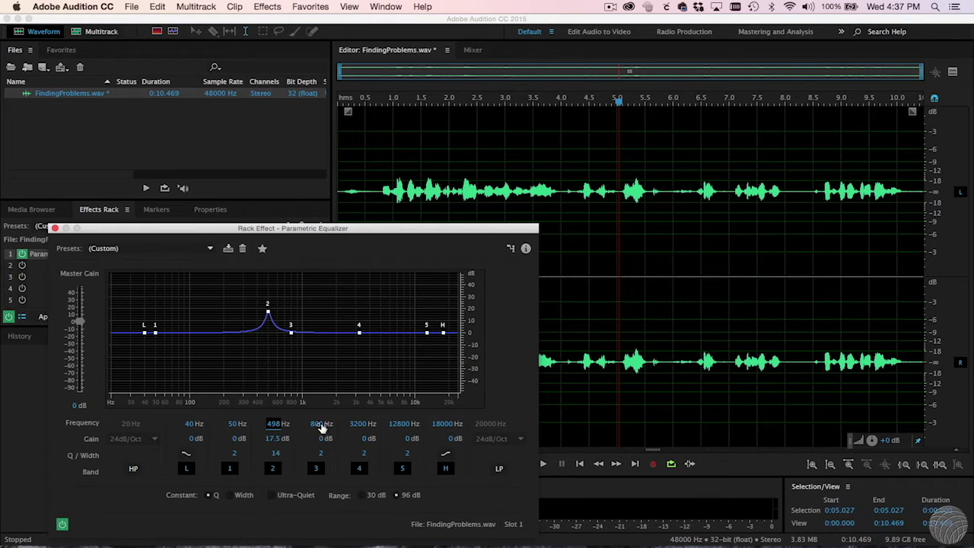
left_click_drag(378, 165, 667, 190)
While the selection plays, turn band 2 into a −8.4 dB cut with Q 6.7
key("space")
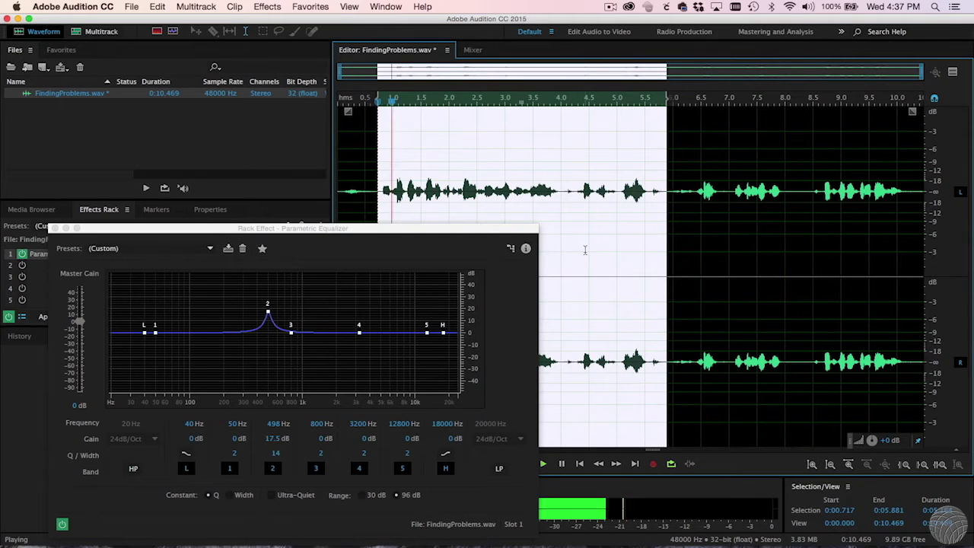
left_click_drag(281, 445, 147, 470)
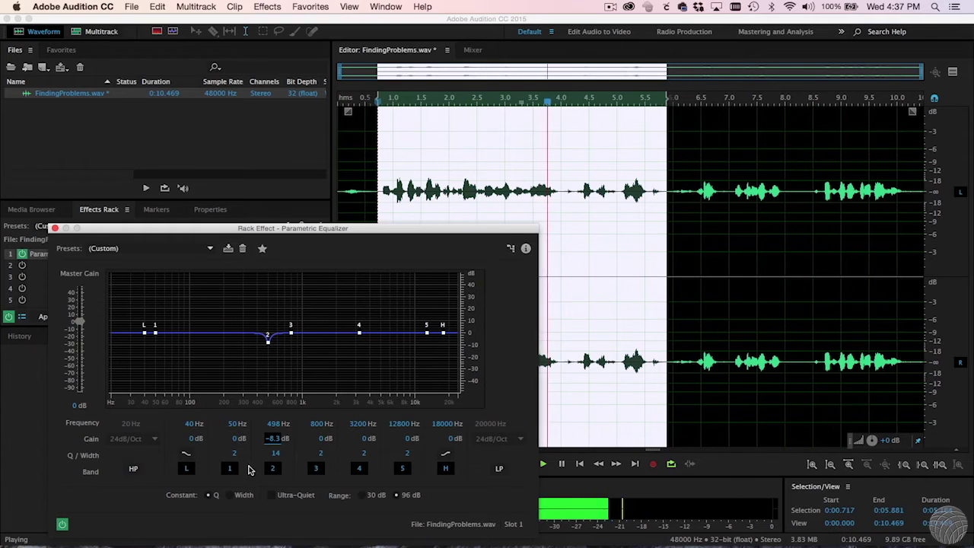
left_click_drag(276, 457, 228, 459)
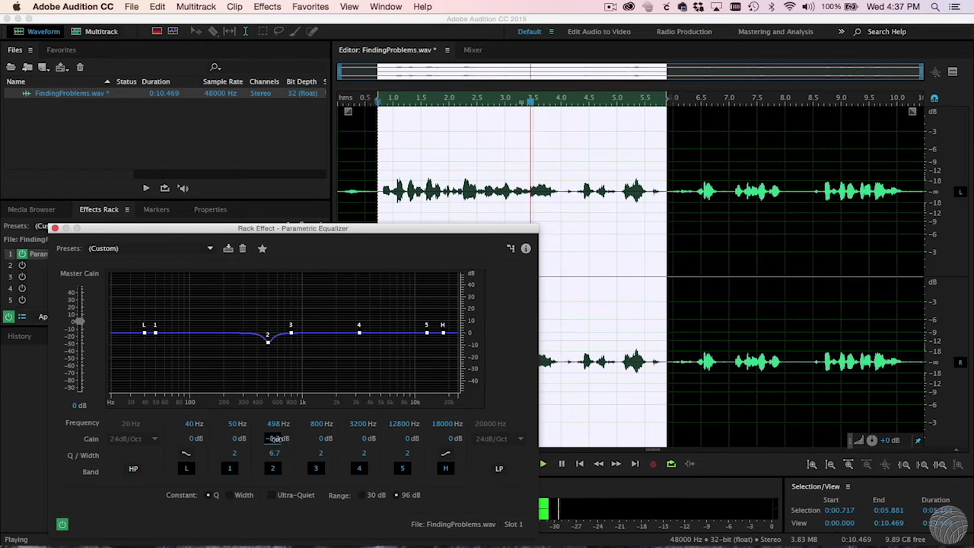
key("space")
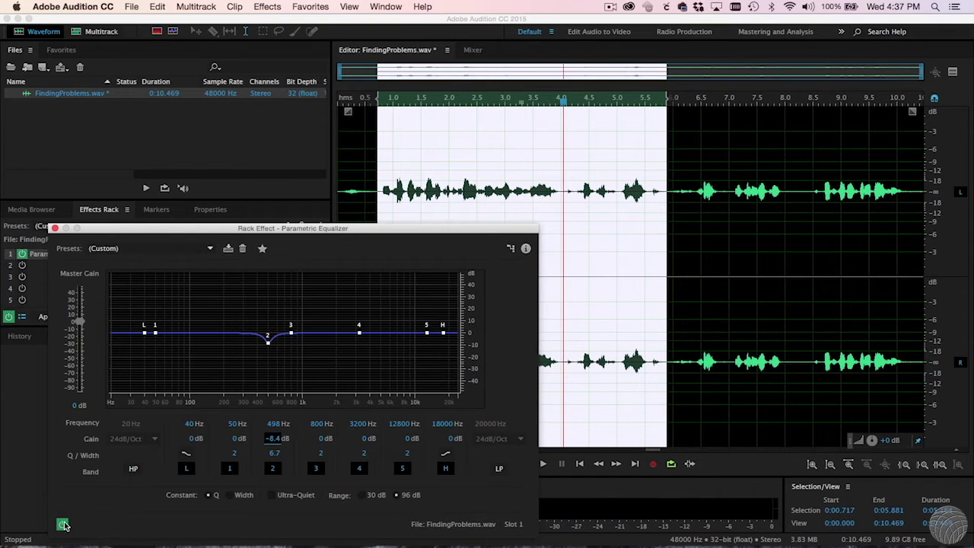
Replay the selection with the equalizer bypassed to compare against the original
key("space")
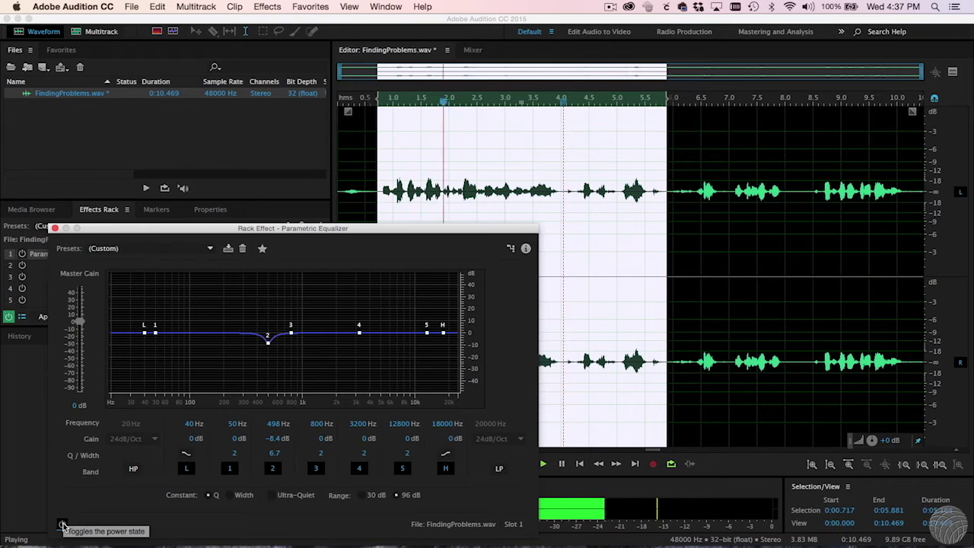
left_click(62, 525)
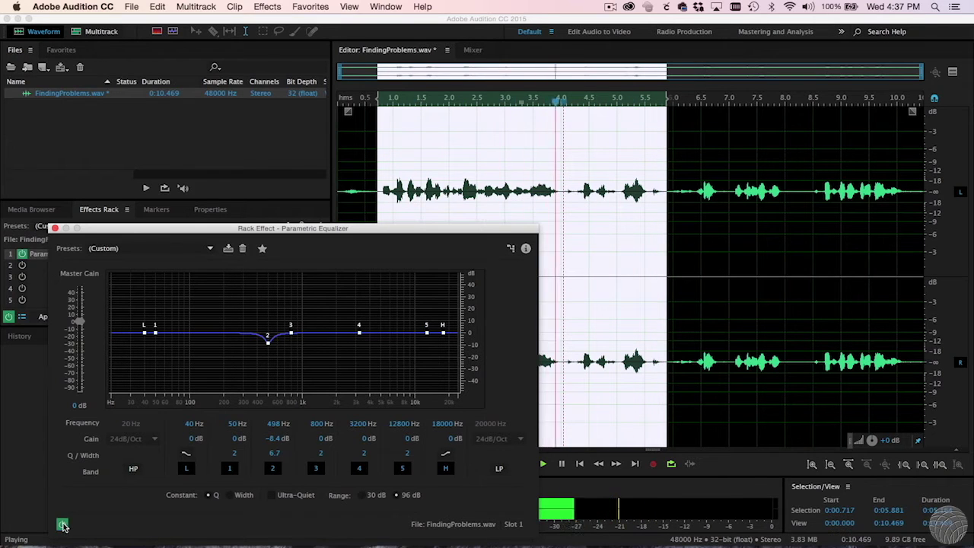
key("space")
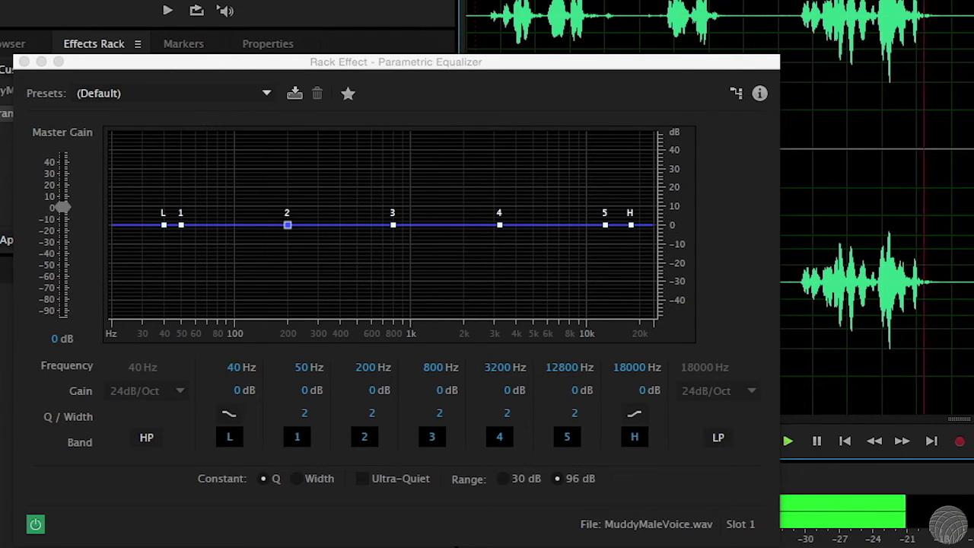
Pull band 2 down to about −14 dB near 250 Hz and raise its Q to narrow the cut
key("space")
key("space")
left_click_drag(287, 225, 303, 253)
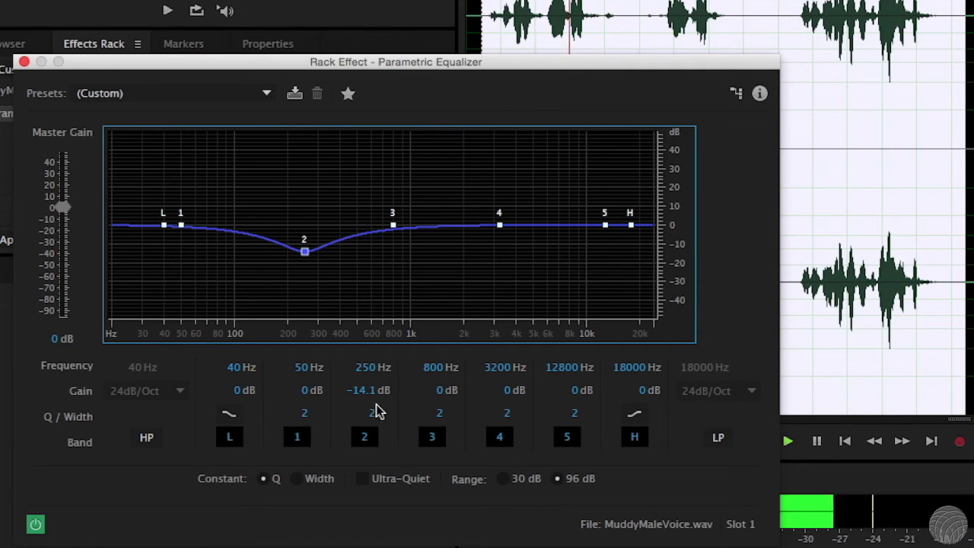
left_click_drag(372, 412, 420, 415)
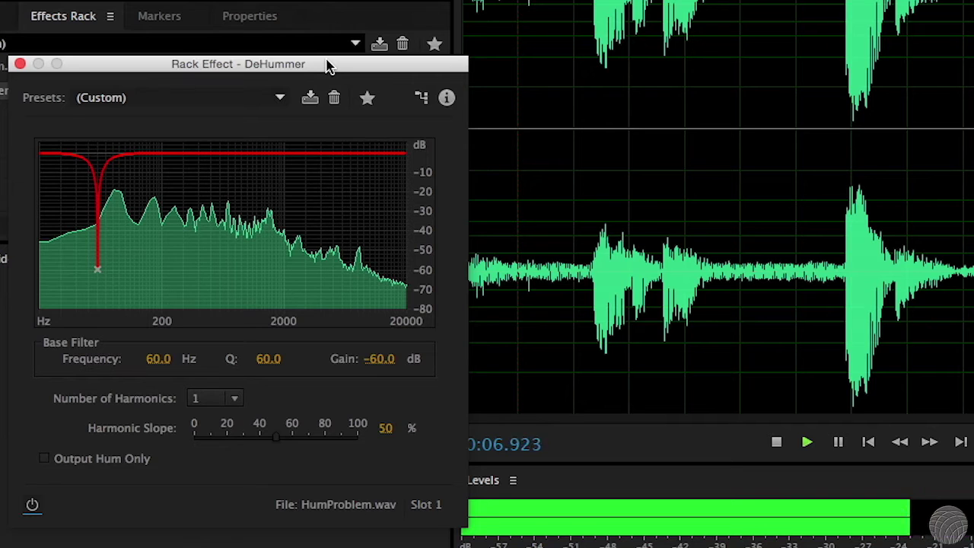
key("space")
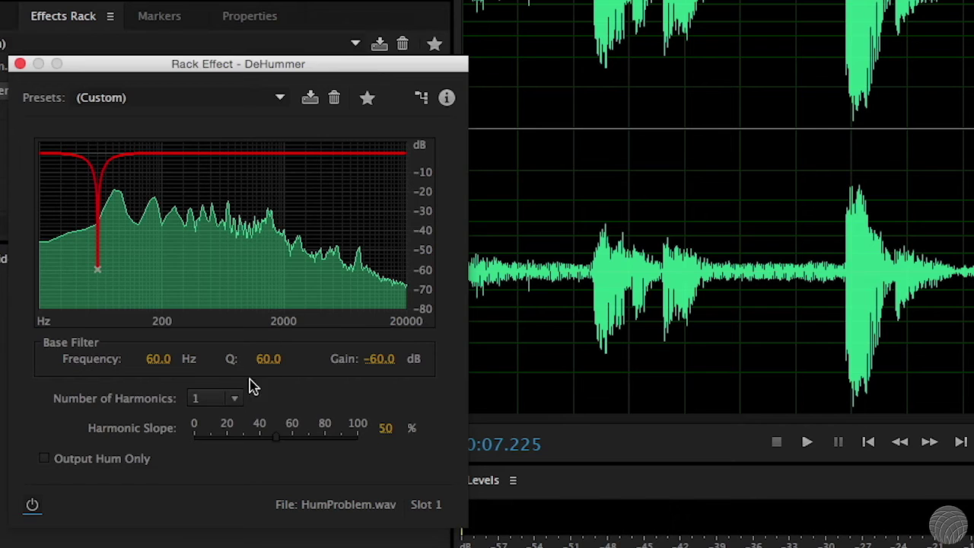
left_click(226, 400)
left_click(226, 431)
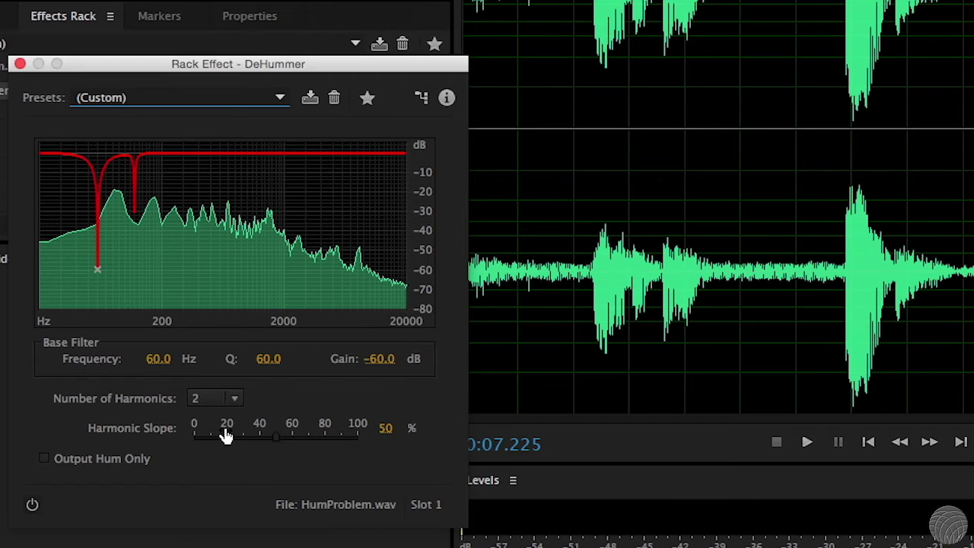
left_click(226, 402)
left_click(226, 445)
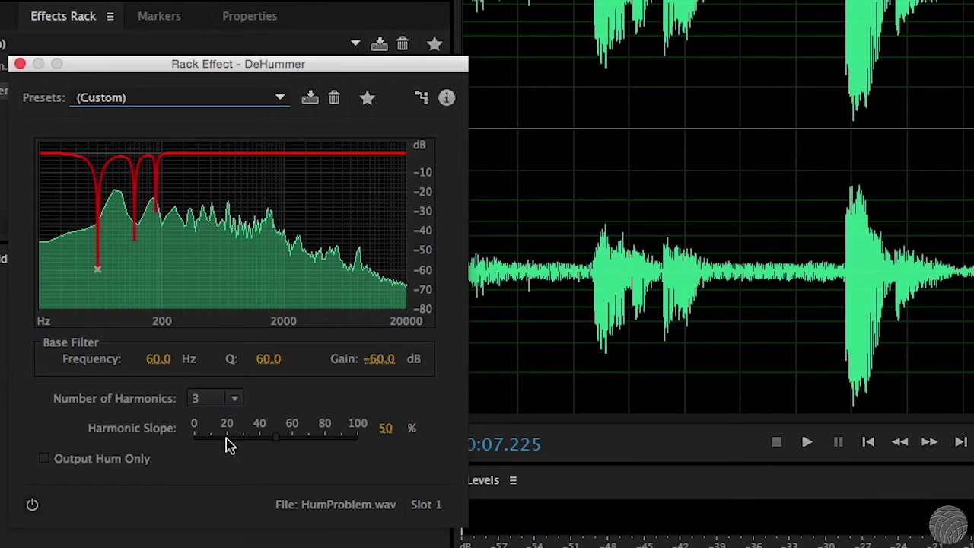
left_click(237, 402)
left_click(230, 456)
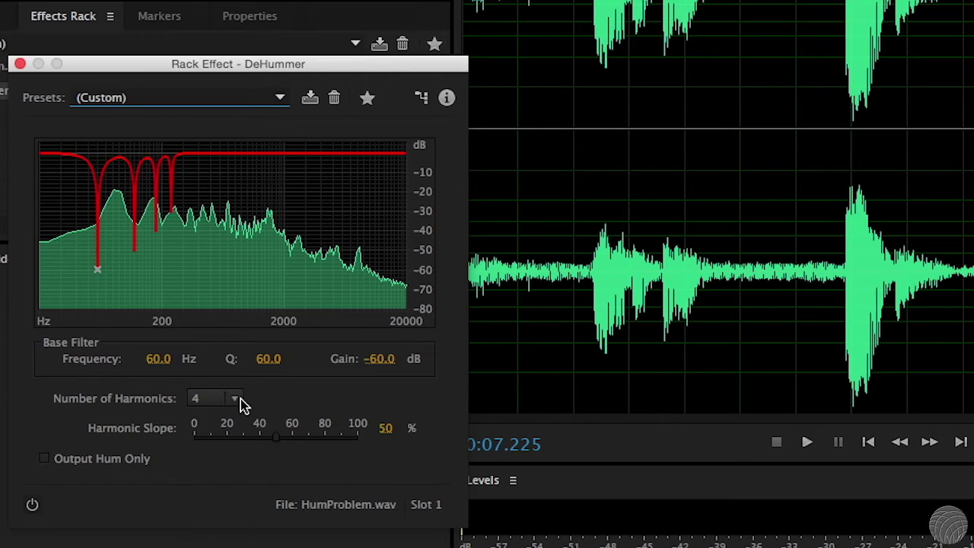
left_click(239, 402)
left_click(226, 469)
left_click(236, 403)
left_click(236, 482)
left_click(237, 402)
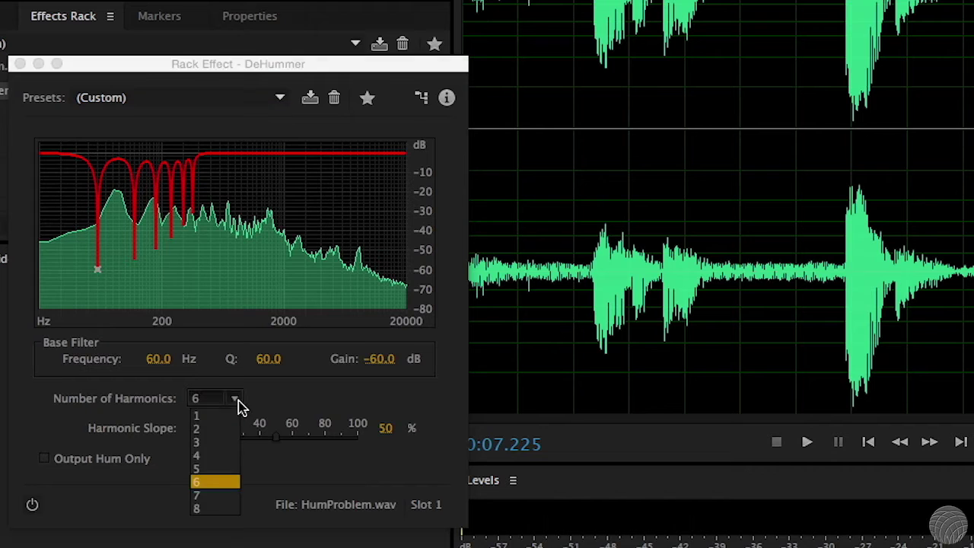
left_click(237, 493)
left_click(236, 402)
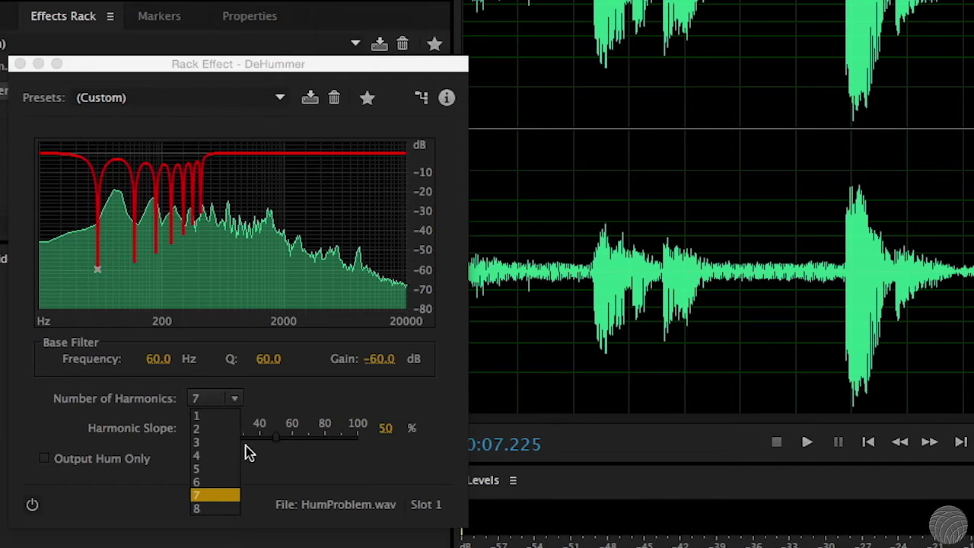
left_click(241, 507)
left_click(236, 404)
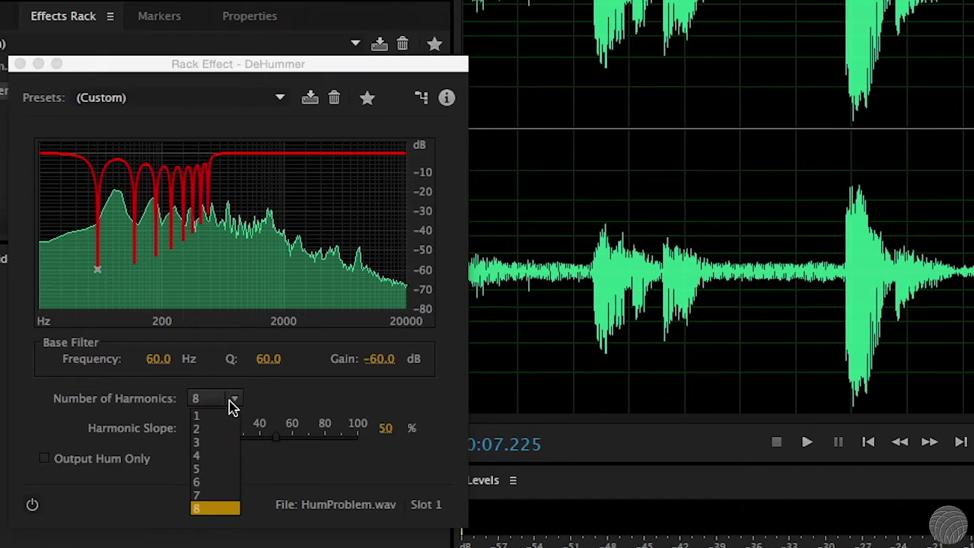
left_click(226, 413)
key("space")
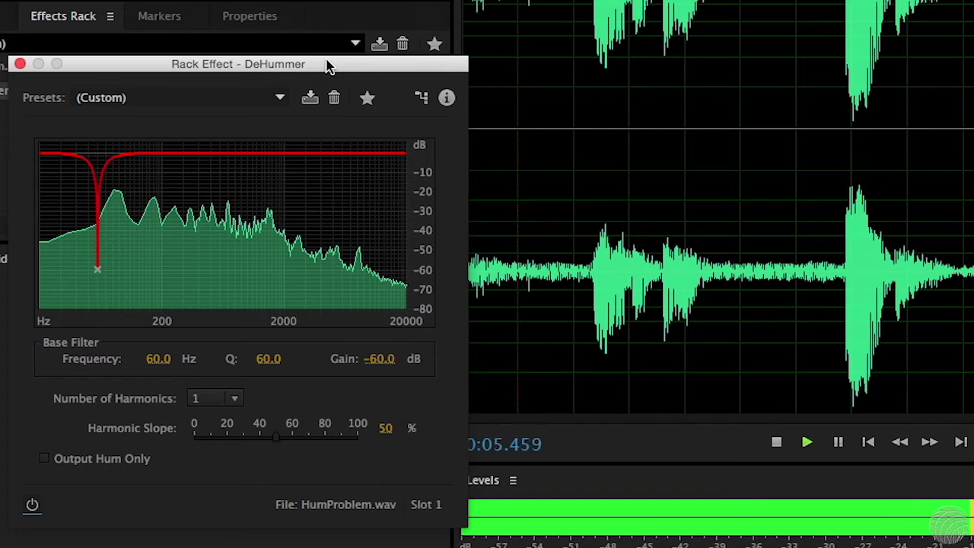
Switch the DeHummer on, preview the file, and set Number of Harmonics to 2
key("space")
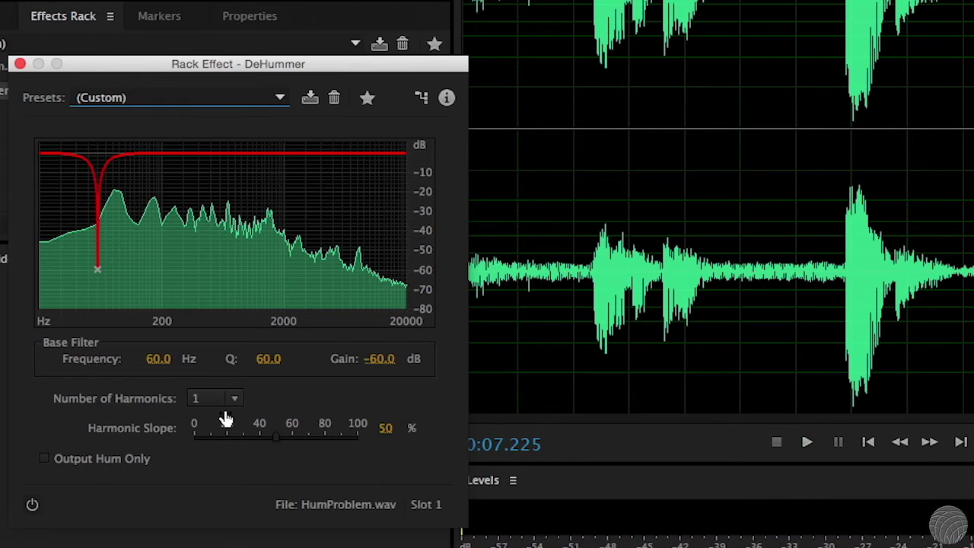
left_click(34, 505)
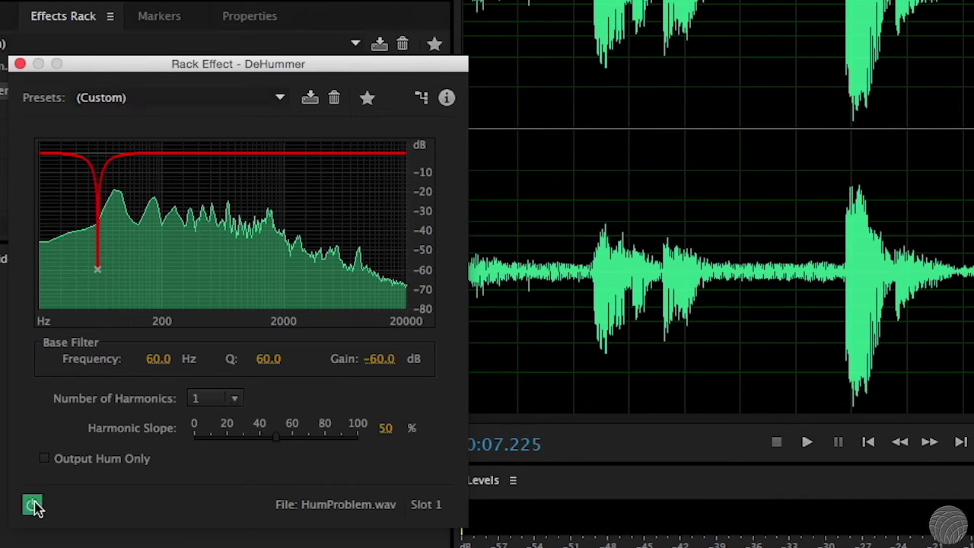
key("space")
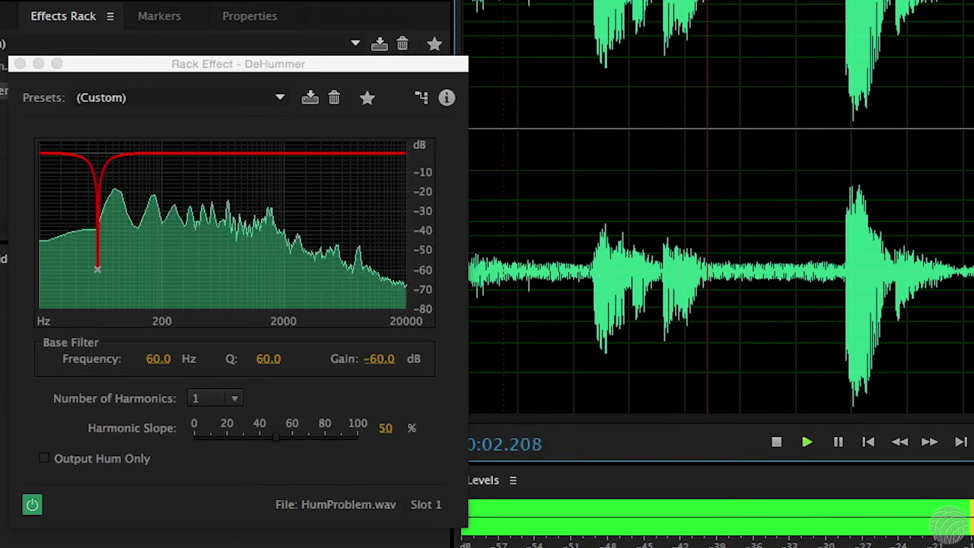
key("space")
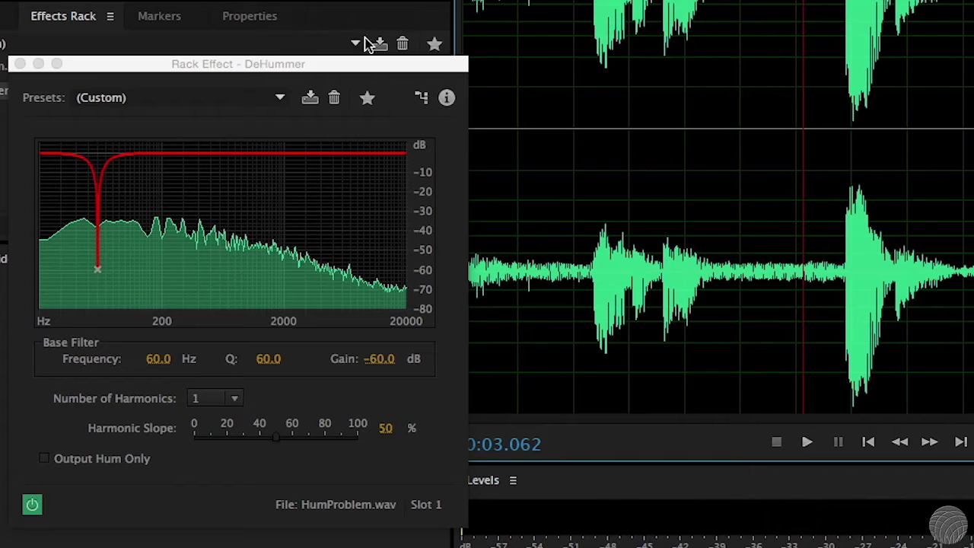
left_click(197, 398)
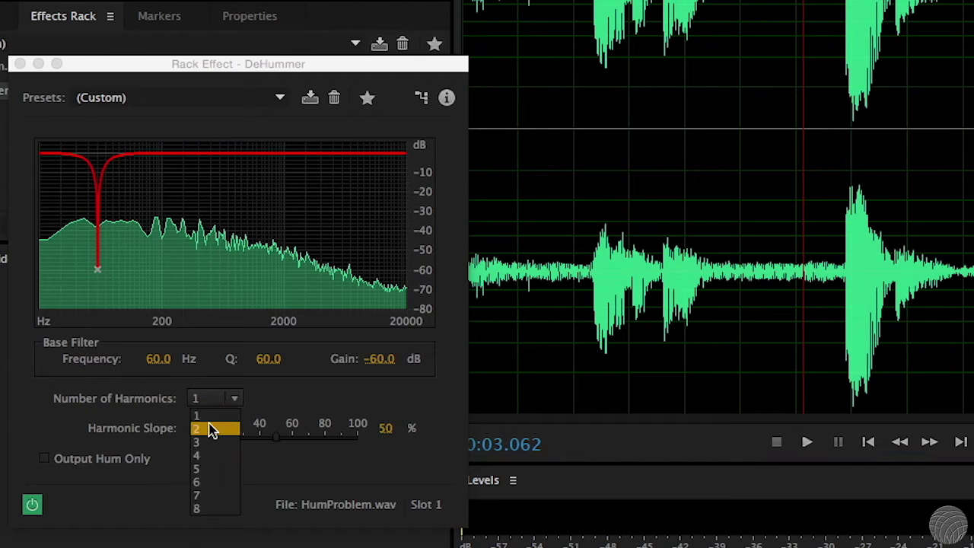
left_click(211, 430)
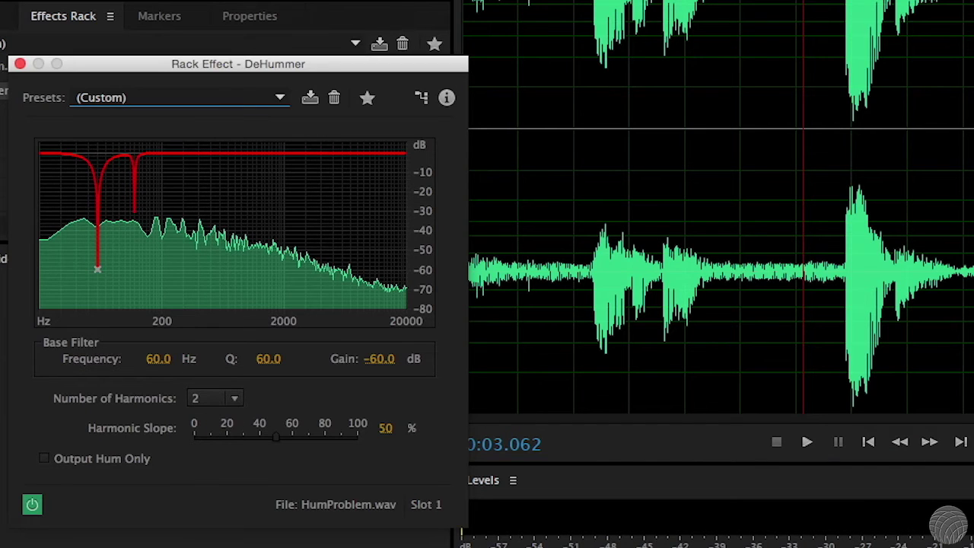
Loop the hum-only opening stretch while stepping the harmonics up to 3, 4 and 5
left_click_drag(480, 228, 582, 228)
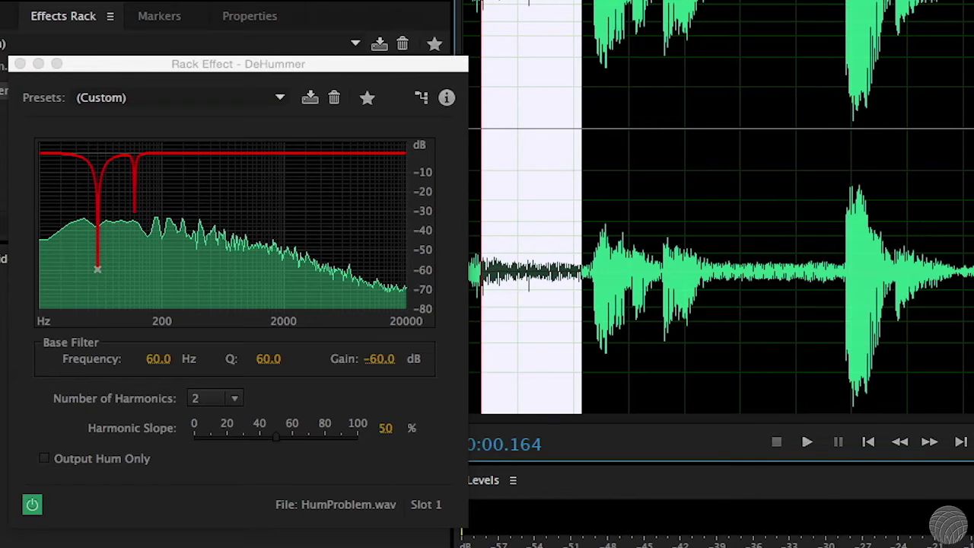
key("space")
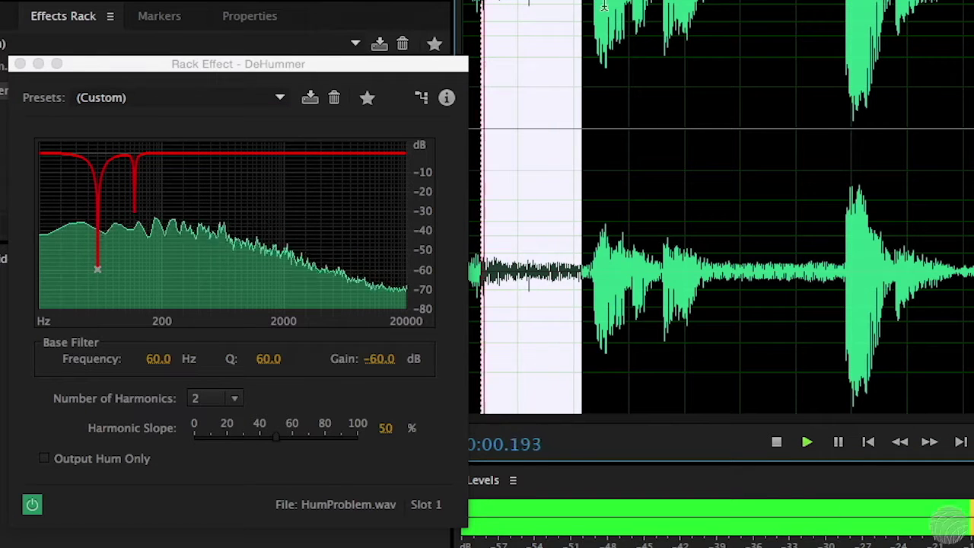
left_click(207, 399)
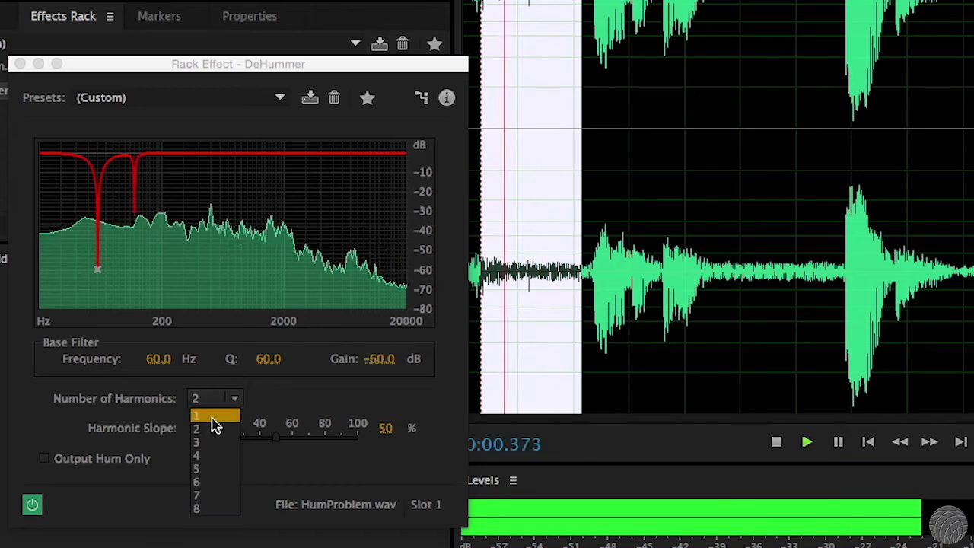
left_click(203, 445)
left_click(217, 403)
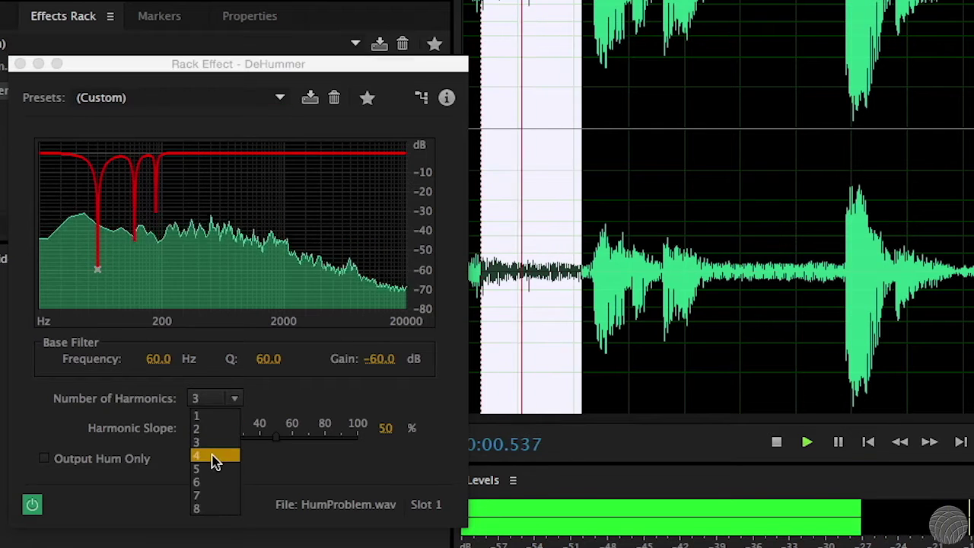
left_click(219, 455)
left_click(237, 403)
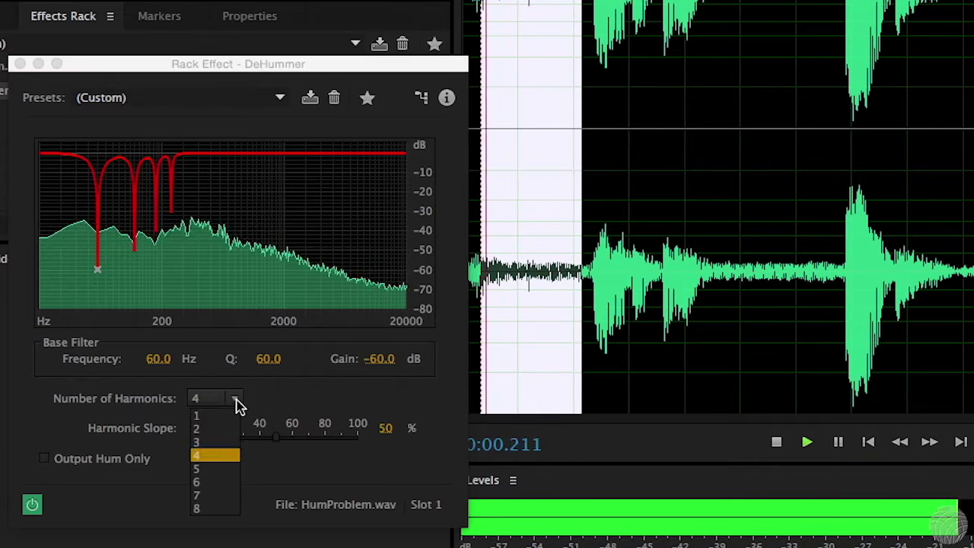
left_click(216, 473)
Stop playback, clear the time selection and play the whole file
key("space")
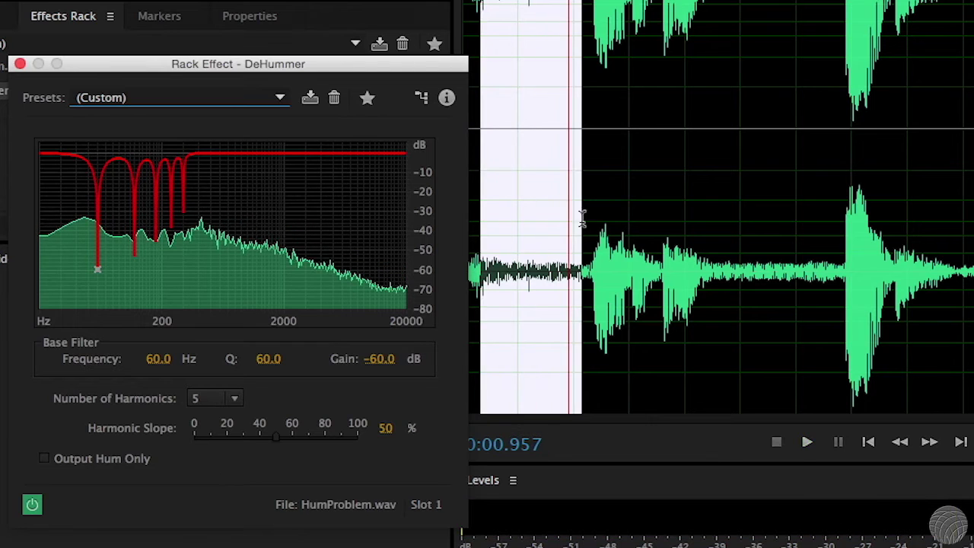
left_click(616, 228)
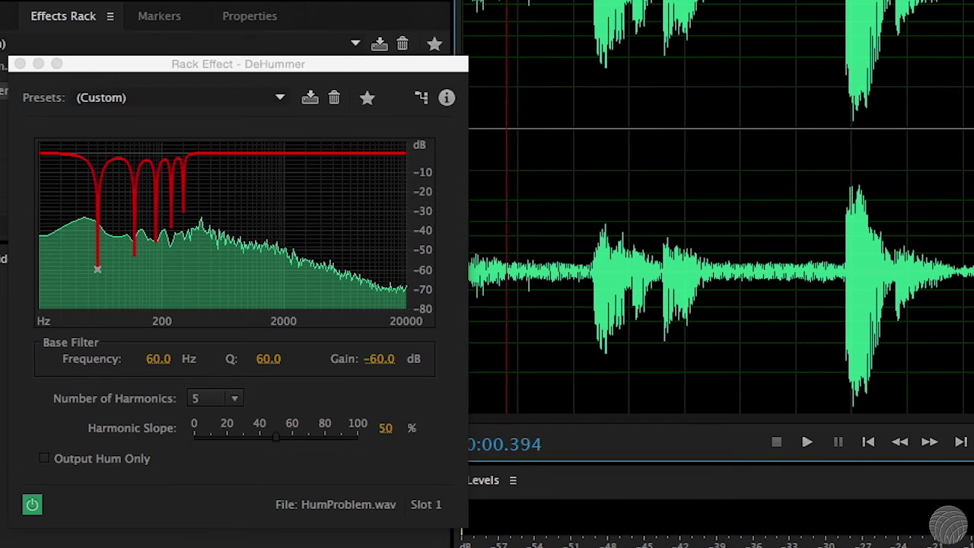
key("space")
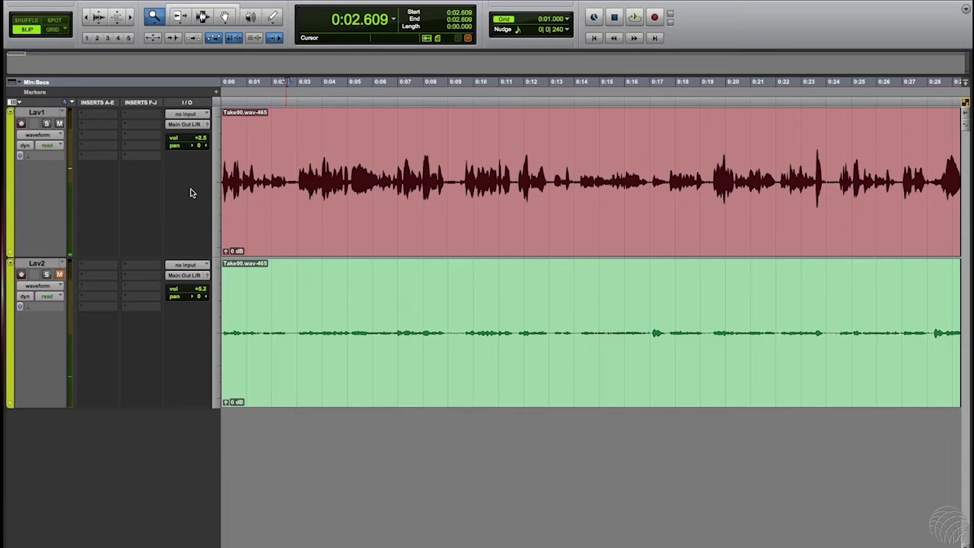
Play the session briefly from its start
key("Return")
key("space")
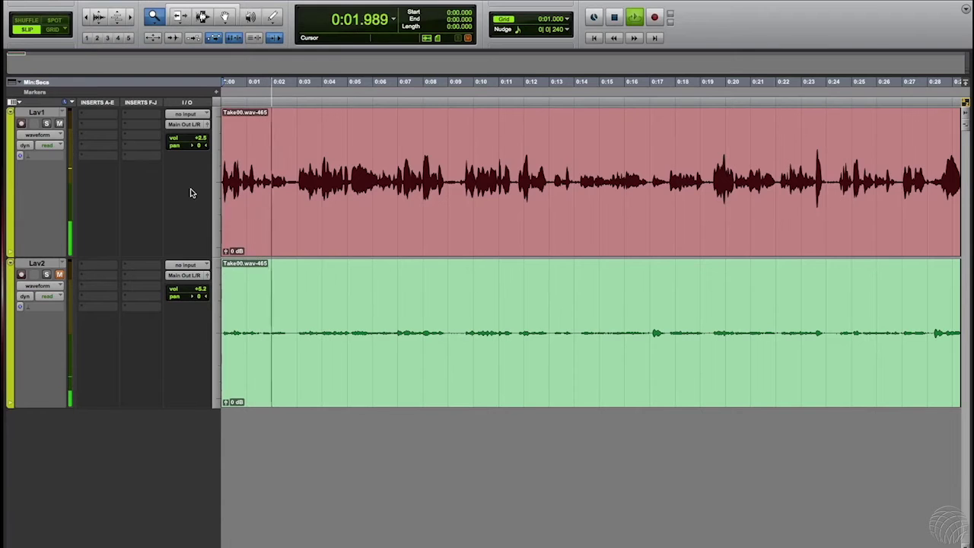
key("space")
Insert the EQ3 7-Band (mono) equalizer on Lav1's first insert slot
left_click(116, 114)
mouse_move(121, 132)
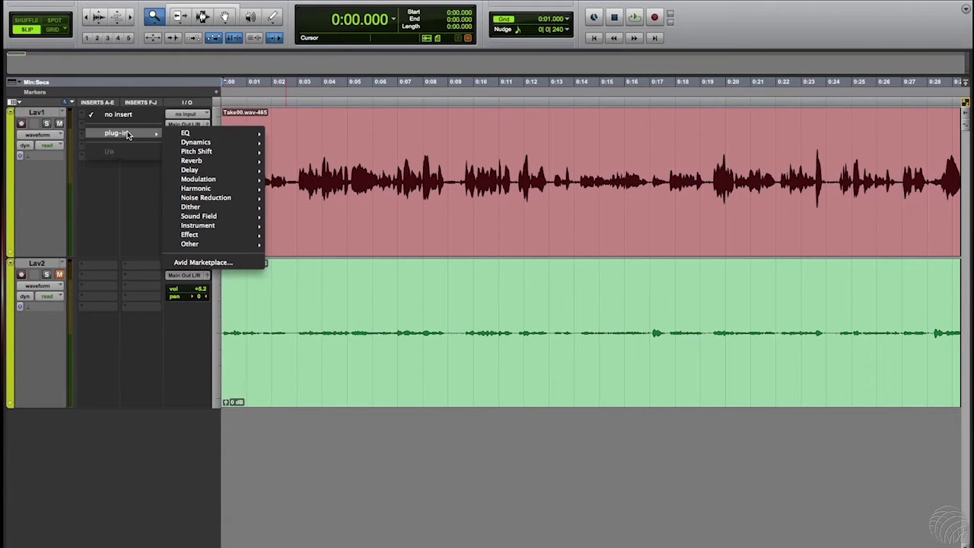
mouse_move(186, 135)
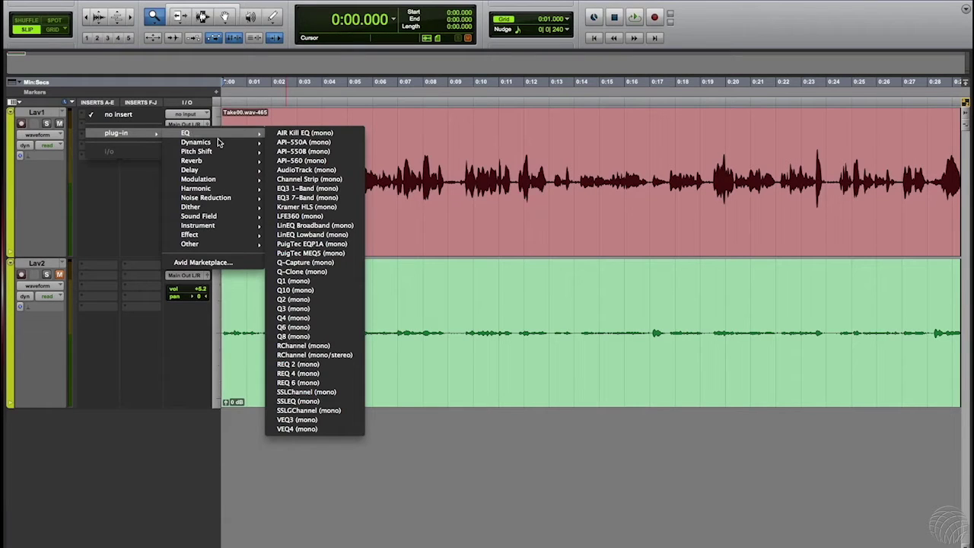
left_click(325, 198)
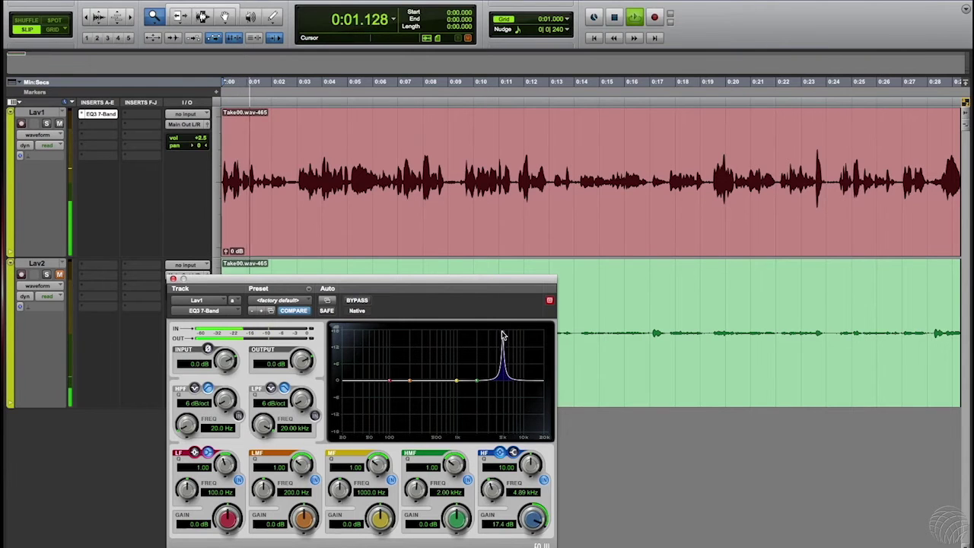
Cut HF −18 dB at 6.71 kHz, notch HMF −18 dB near 6 kHz, then compare via bypass
left_click_drag(503, 327, 515, 327)
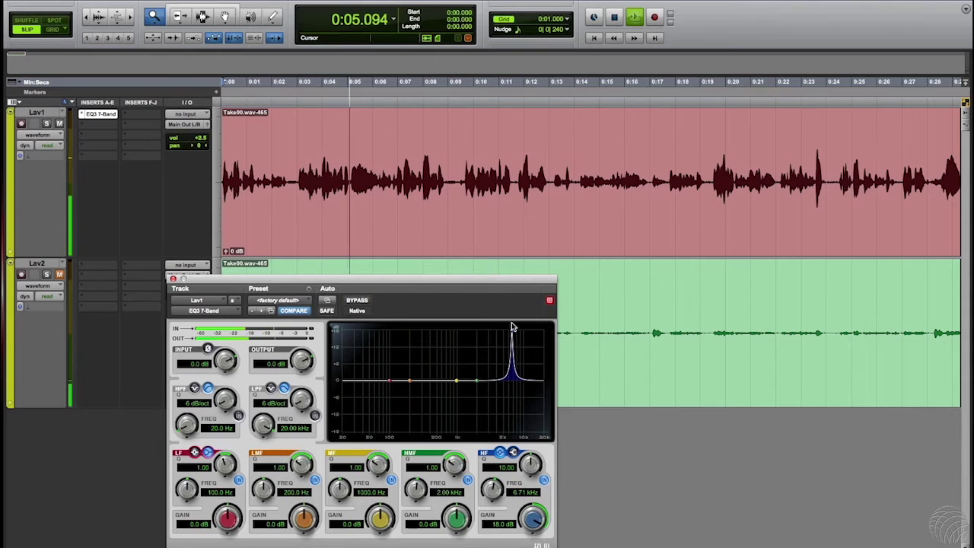
left_click_drag(541, 520, 379, 538)
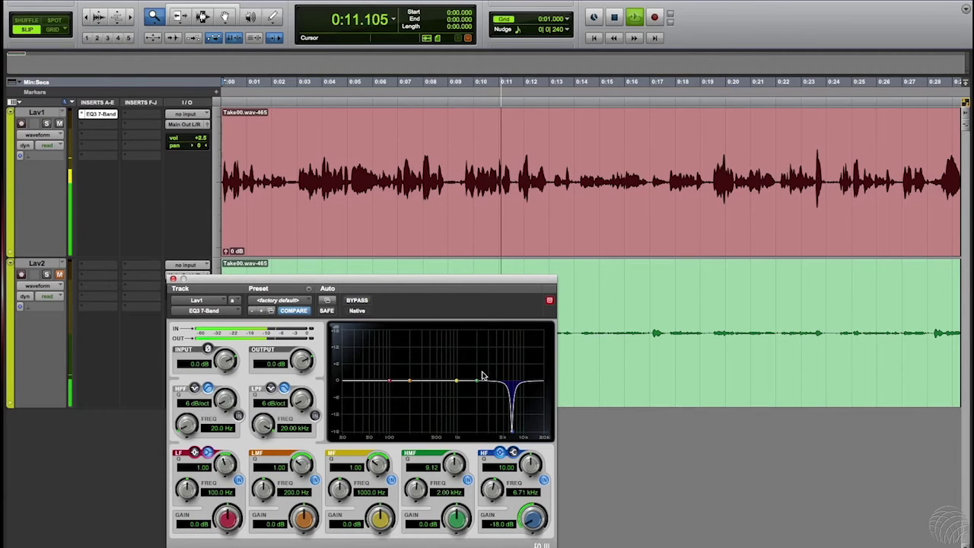
left_click_drag(477, 384, 509, 435)
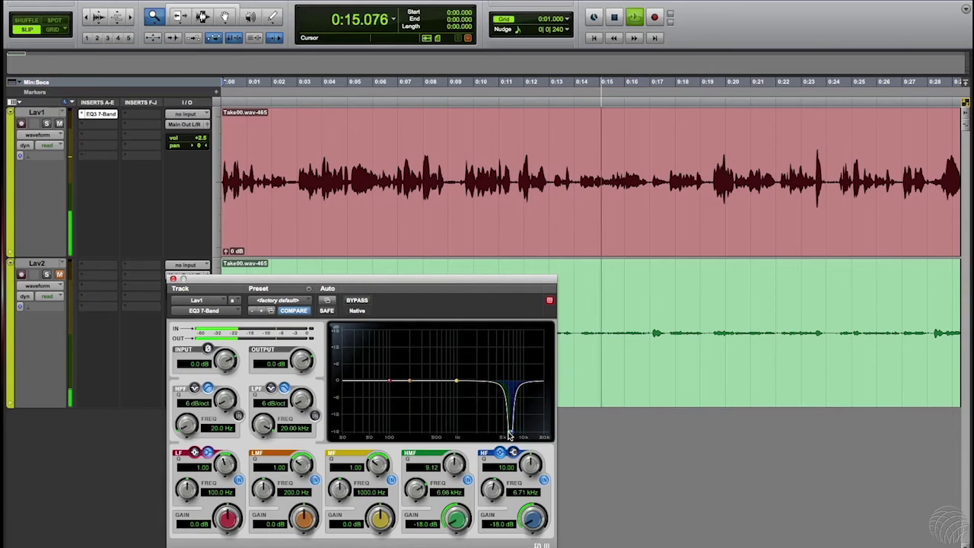
left_click(359, 301)
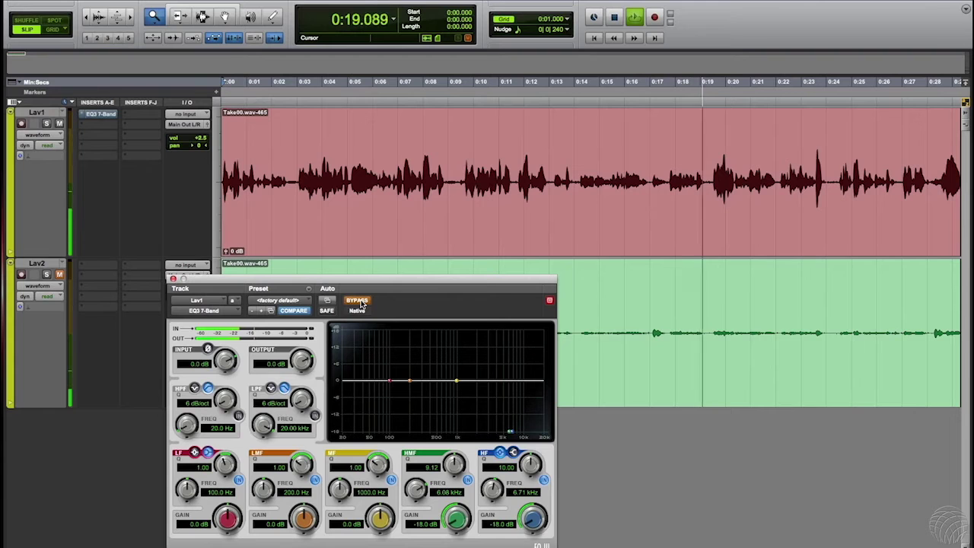
left_click(359, 301)
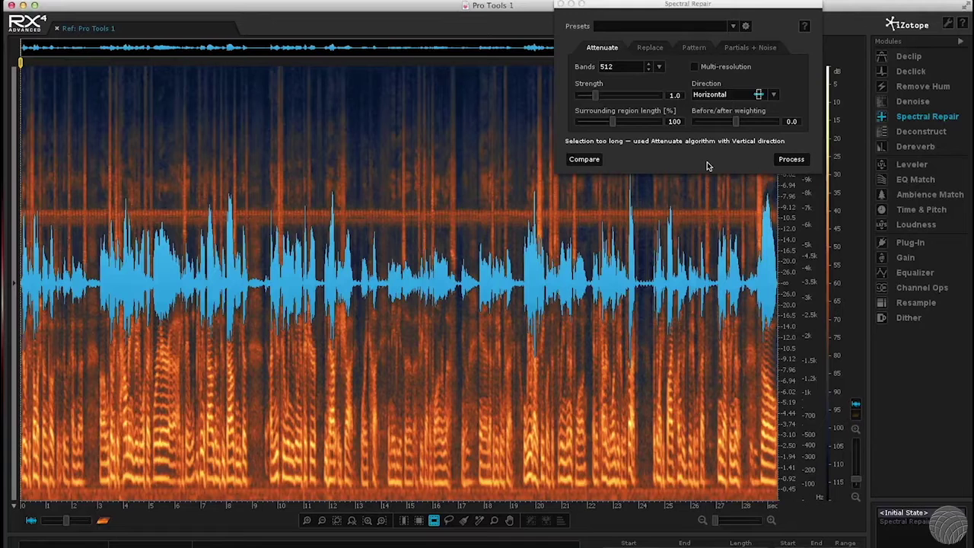
Select the steady tonal band across the full recording, attenuate it with Spectral Repair, and play the result
key("space")
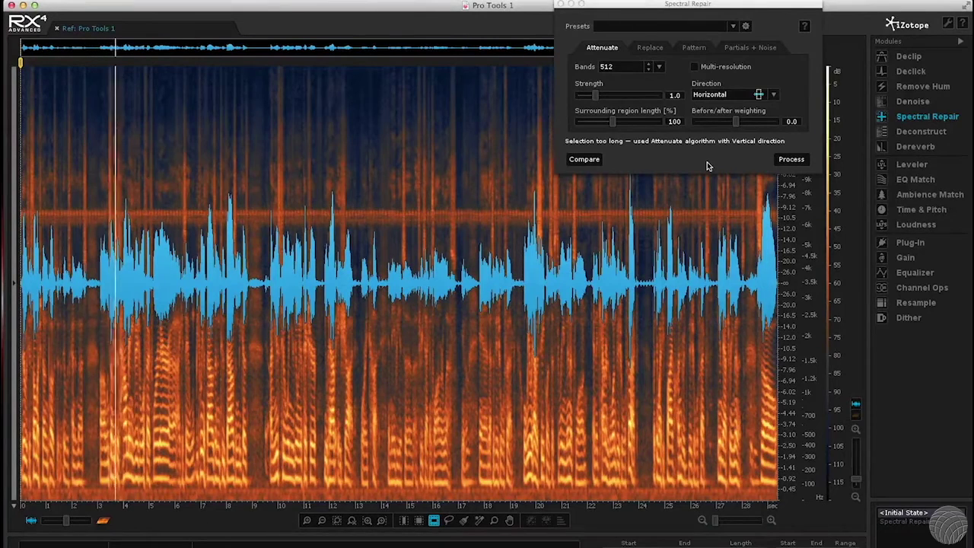
key("space")
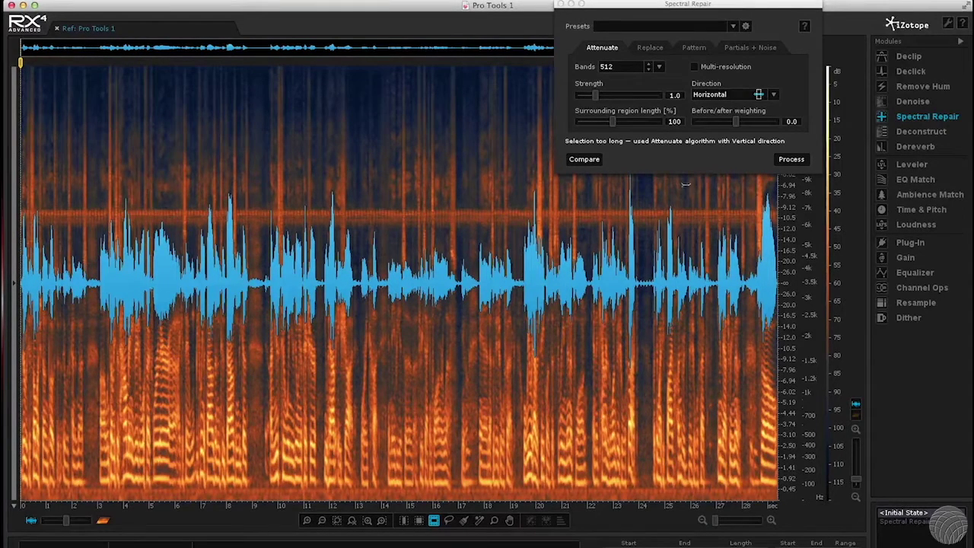
left_click_drag(663, 205, 663, 225)
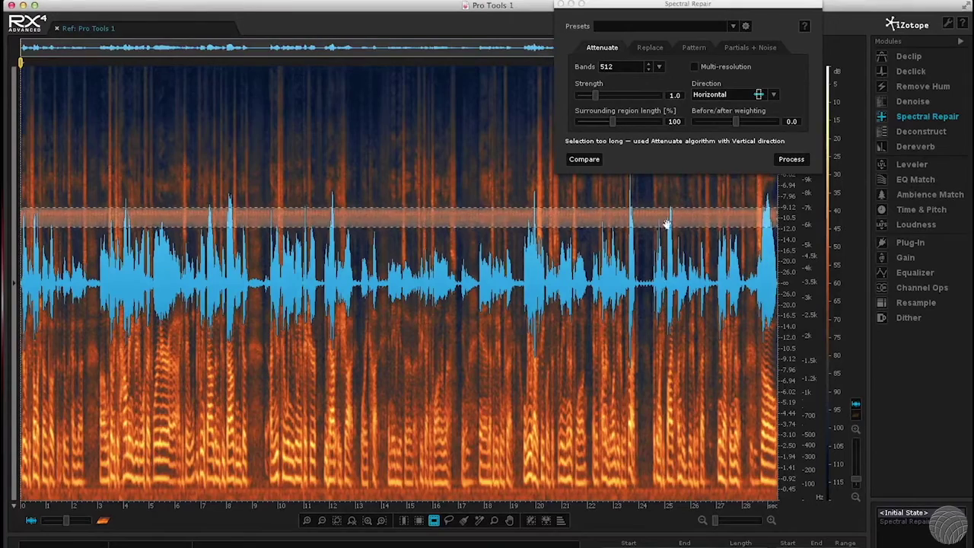
left_click(790, 160)
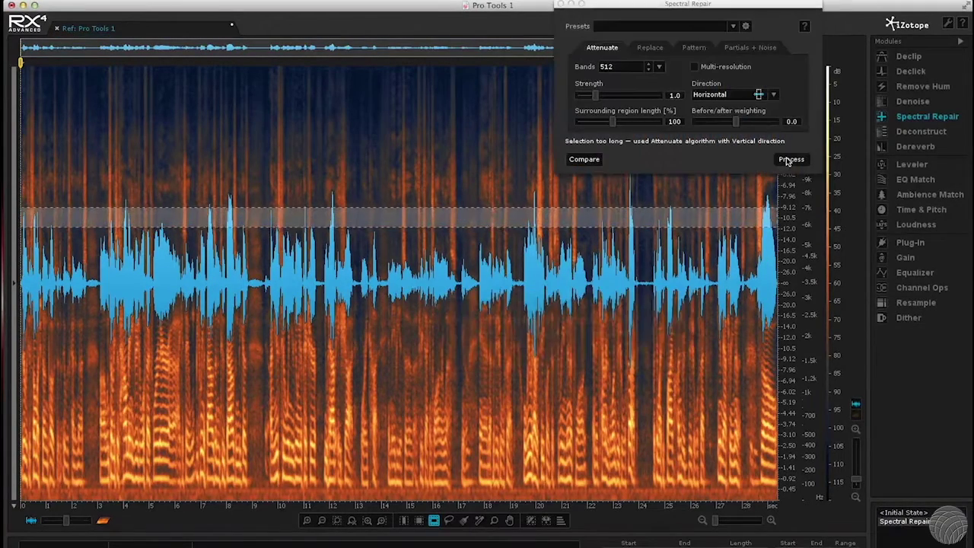
key("space")
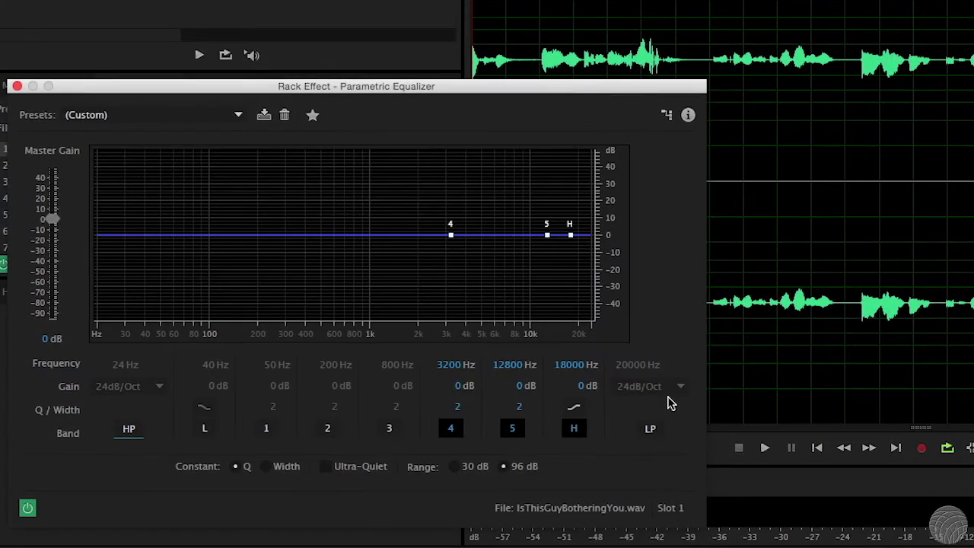
Preview the voice, then loop-play a selected stretch of the recording
key("space")
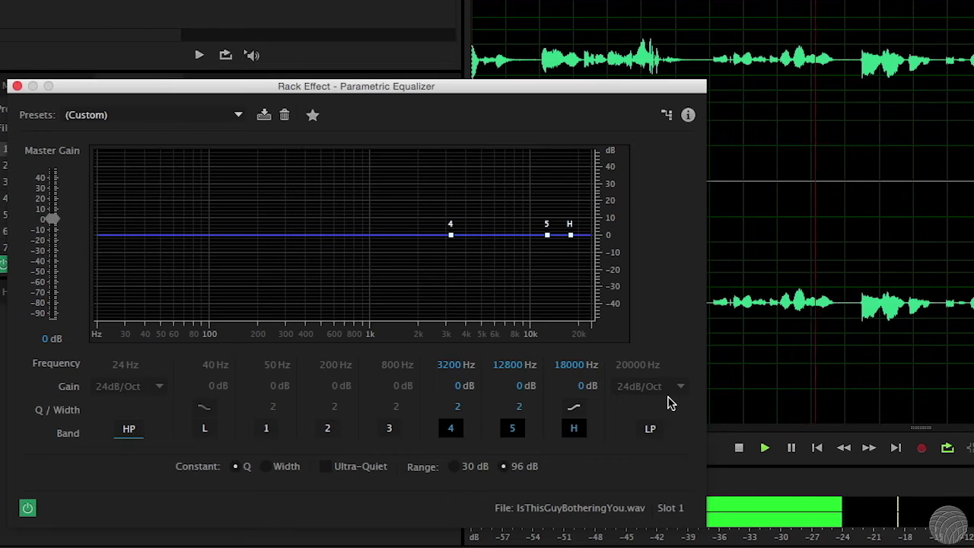
key("space")
left_click_drag(533, 67, 841, 76)
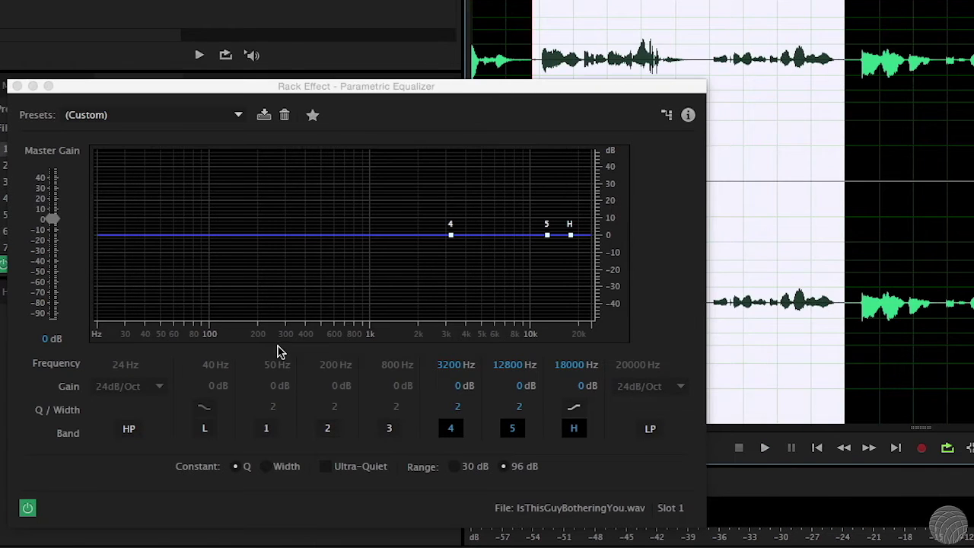
key("space")
Enable the high-pass filter and sweep its cutoff from 24 Hz up to about 305 Hz
left_click(129, 430)
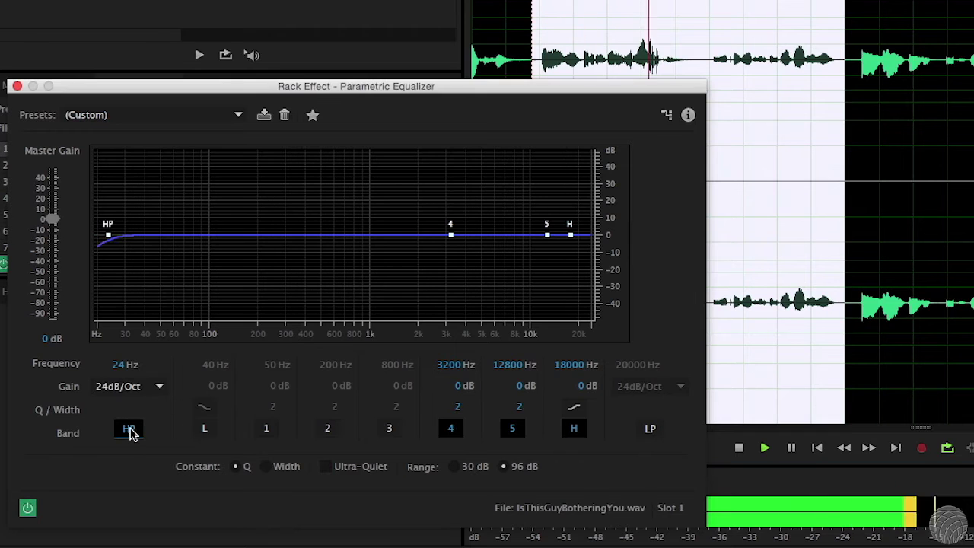
left_click(110, 237)
left_click_drag(111, 237, 208, 237)
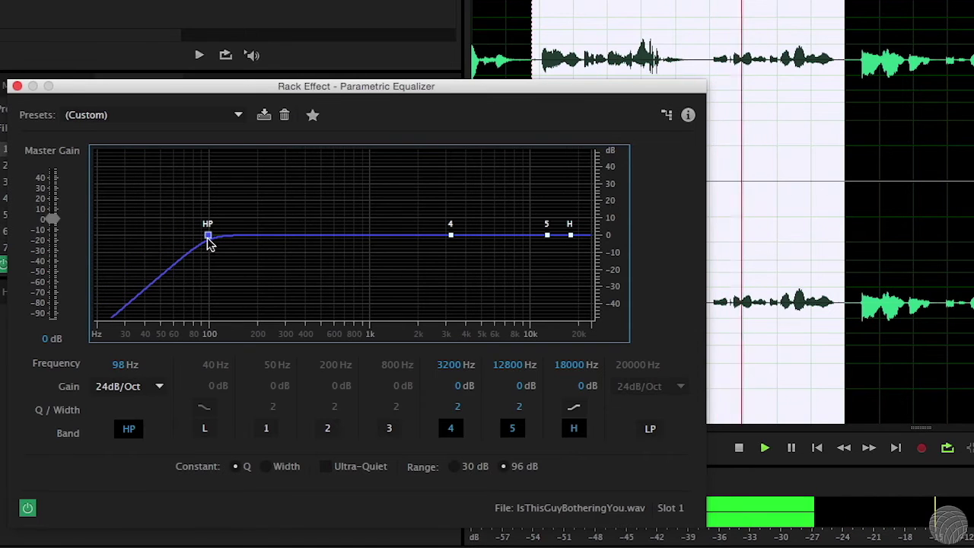
mouse_move(210, 241)
left_click_drag(210, 241, 289, 241)
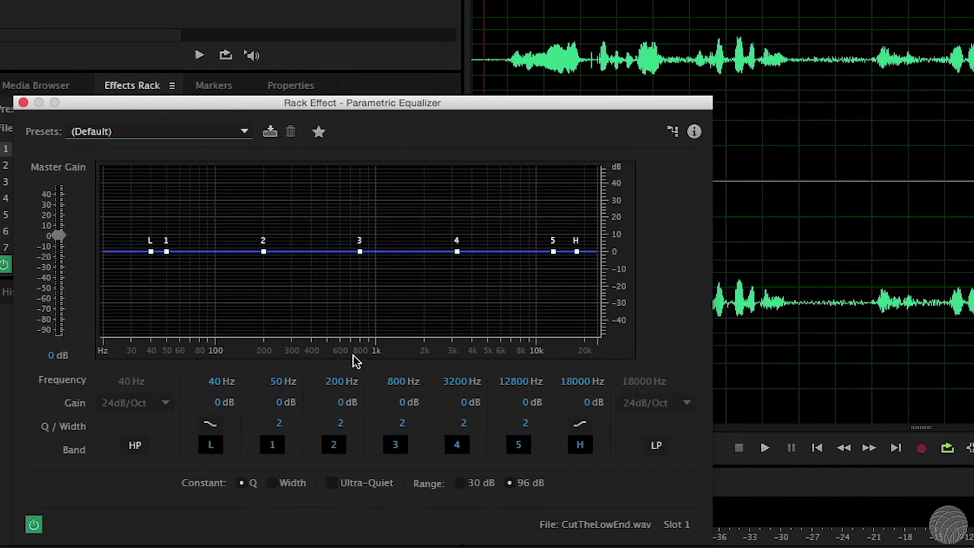
Play CutTheLowEnd.wav, enable the high-pass filter and raise its cutoff toward 290 Hz
key("space")
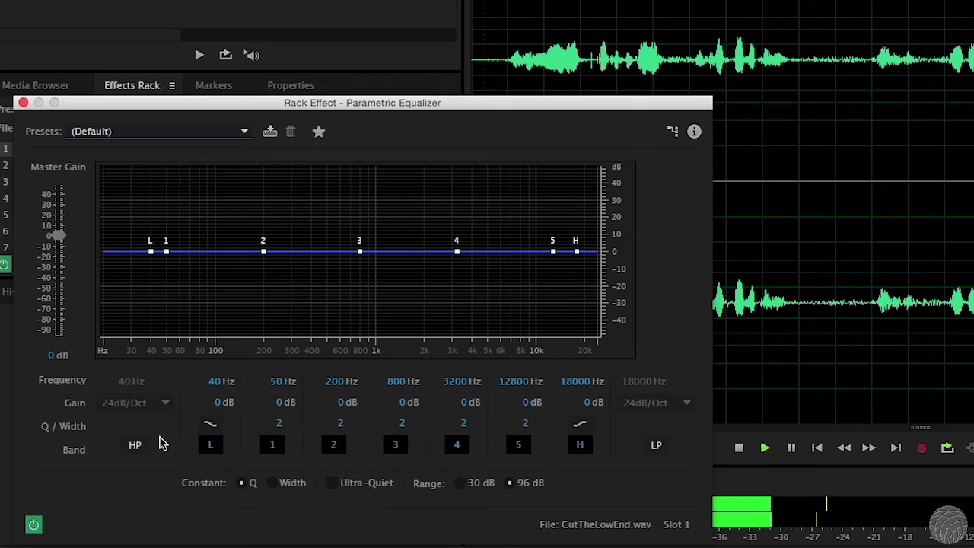
left_click(134, 445)
left_click_drag(126, 387, 221, 388)
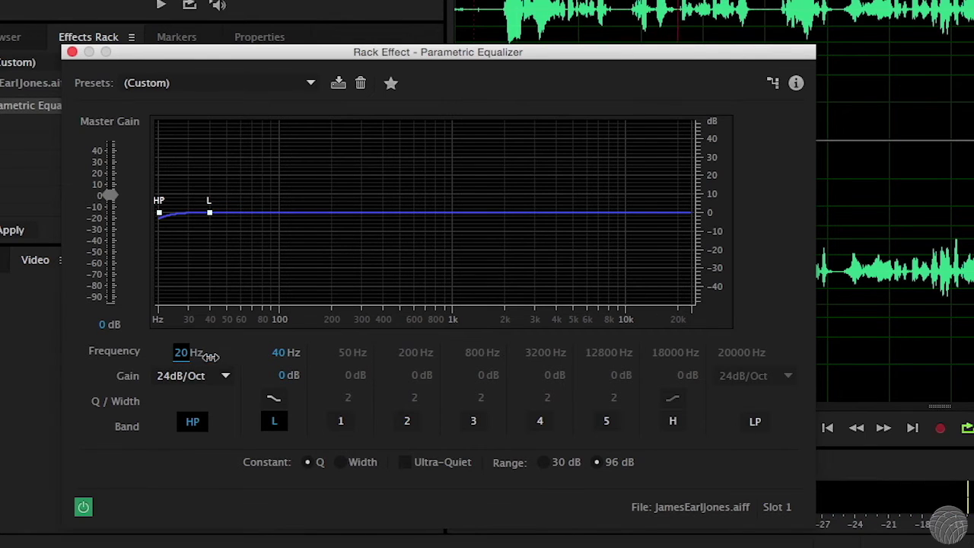
Scrub the high-pass cutoff from 20 Hz up to 303 Hz, then back down to about 101 Hz
left_click_drag(235, 357, 434, 367)
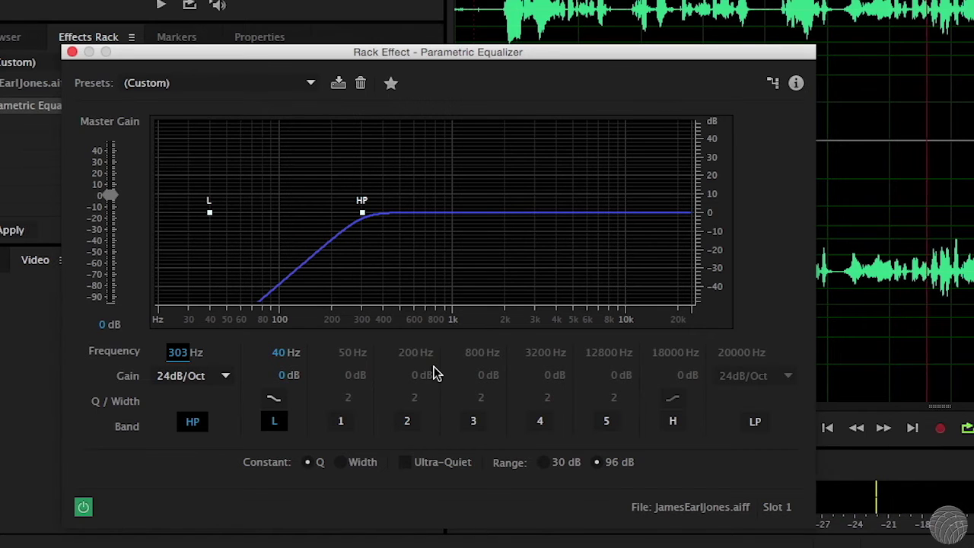
left_click(181, 355)
left_click_drag(178, 353, 130, 359)
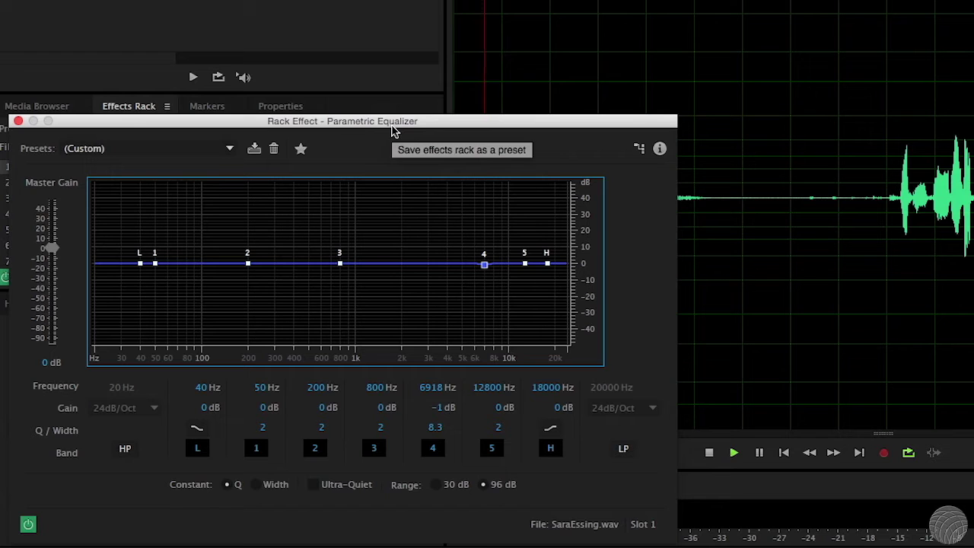
Drag band 4 down into a roughly -25 dB notch around 6.1 kHz and reshape it
mouse_move(485, 265)
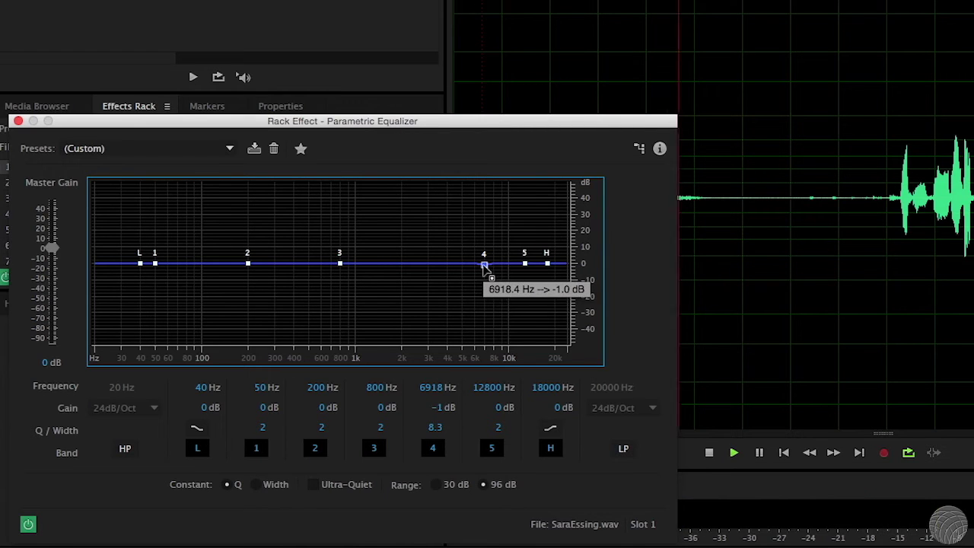
left_click_drag(485, 265, 483, 302)
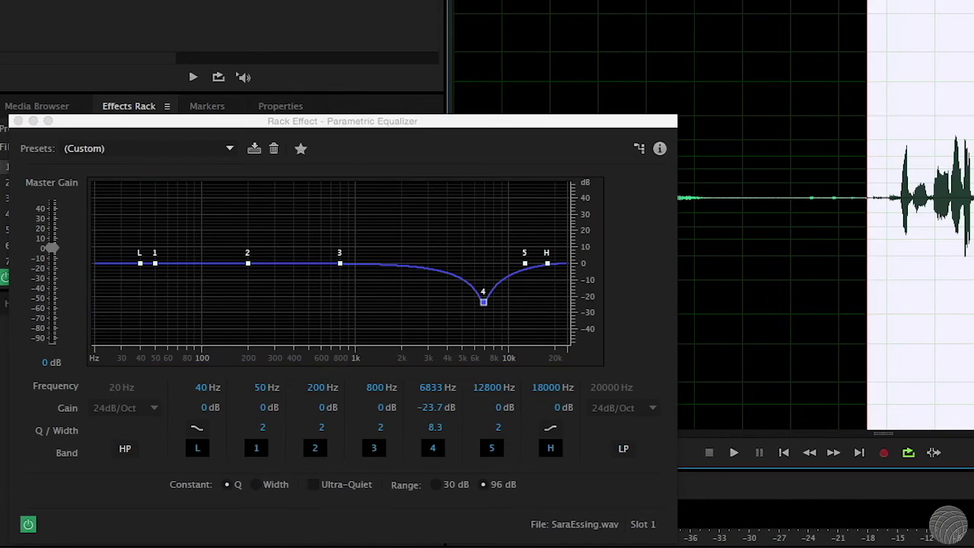
mouse_move(484, 302)
left_mouse_down()
mouse_move(492, 288)
mouse_move(484, 224)
mouse_move(476, 301)
left_mouse_up()
Flip band 4 from a boost to a -18.8 dB cut, raise Q to 6.8, then ease gain to -11.1 dB
left_click(440, 427)
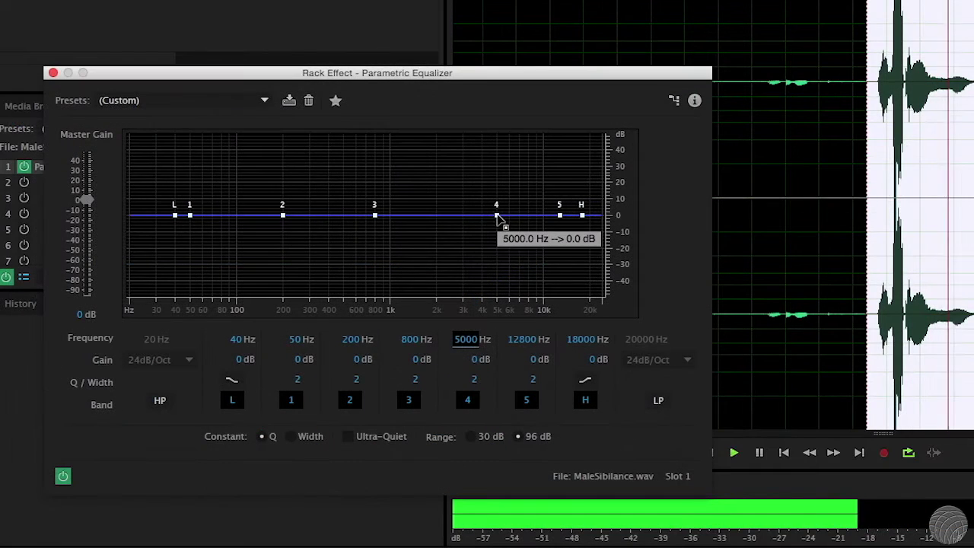
left_click_drag(496, 215, 508, 192)
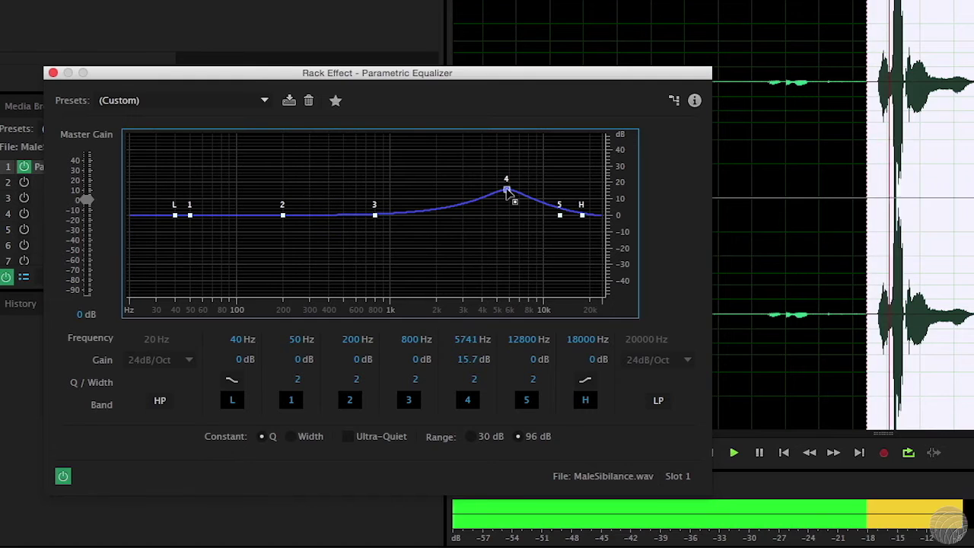
left_click_drag(473, 358, 207, 379)
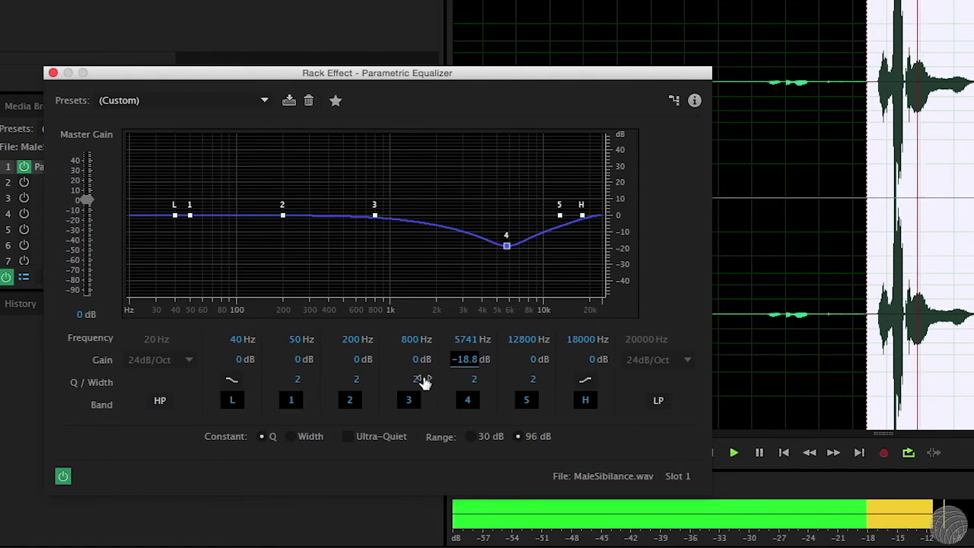
left_click_drag(474, 381, 601, 385)
left_click_drag(473, 359, 533, 363)
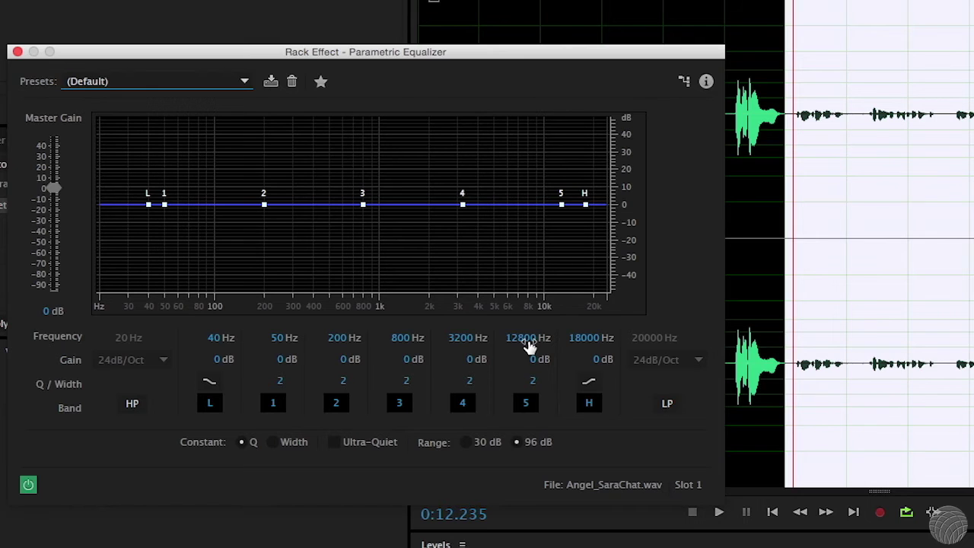
Play the chat file, peak band 4, lower its Q from 2 to 1.3, and settle at 5600 Hz / 12.6 dB
key("space")
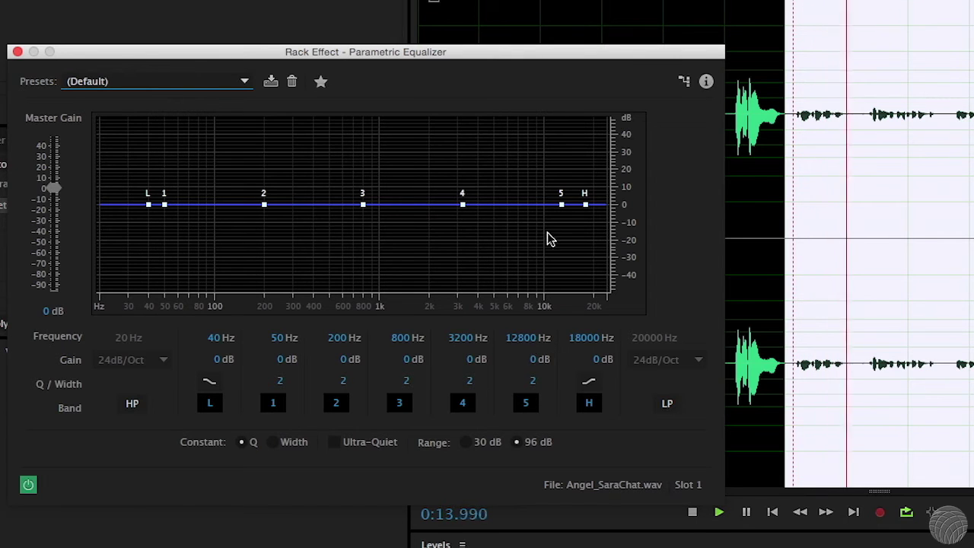
left_click_drag(462, 204, 506, 176)
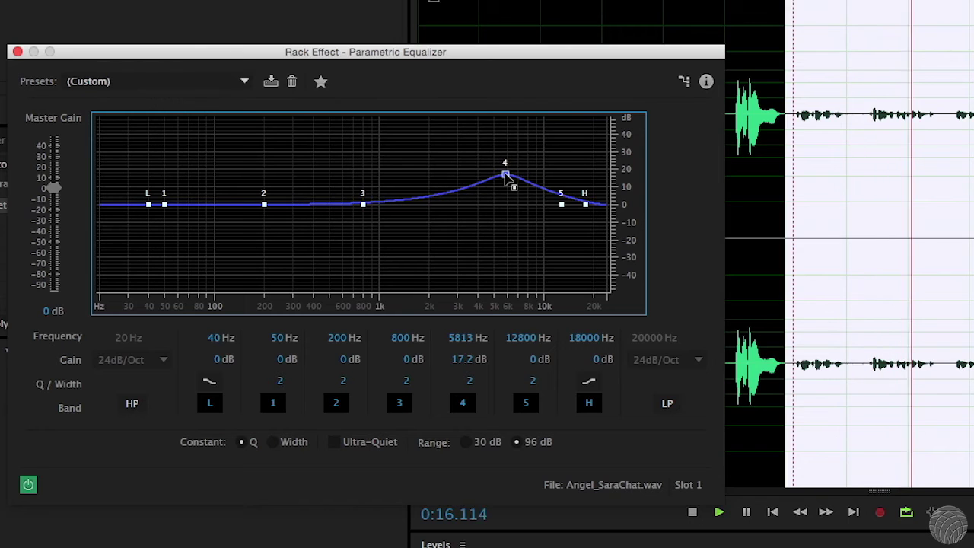
left_click(469, 381)
left_click_drag(467, 380, 461, 382)
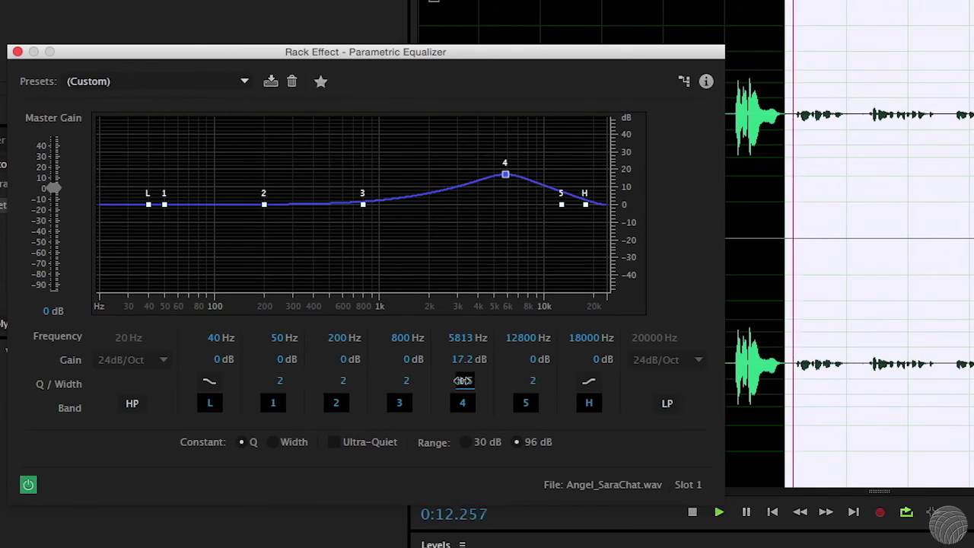
left_click_drag(506, 175, 505, 188)
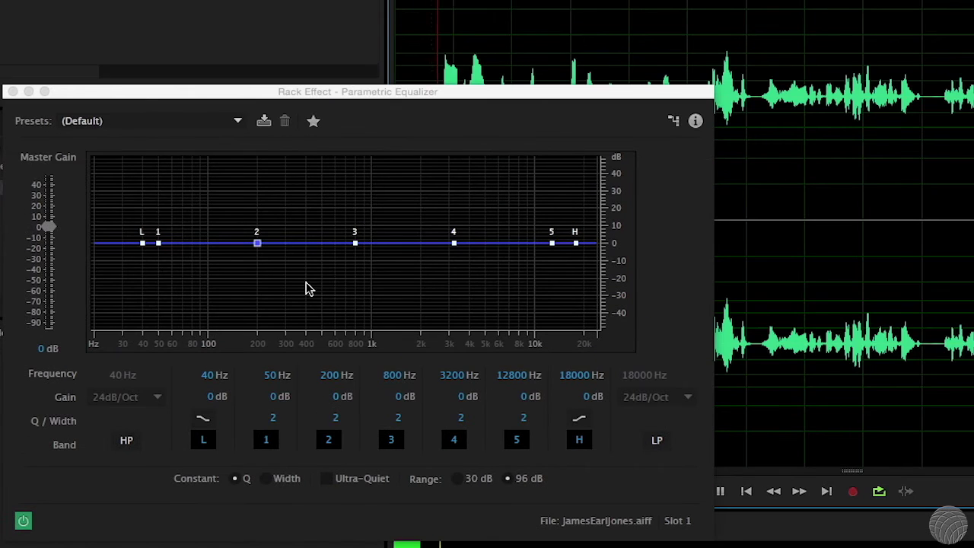
Boost band 2 to about 9.6 dB, then enter 8.4 dB as its gain
left_click(257, 244)
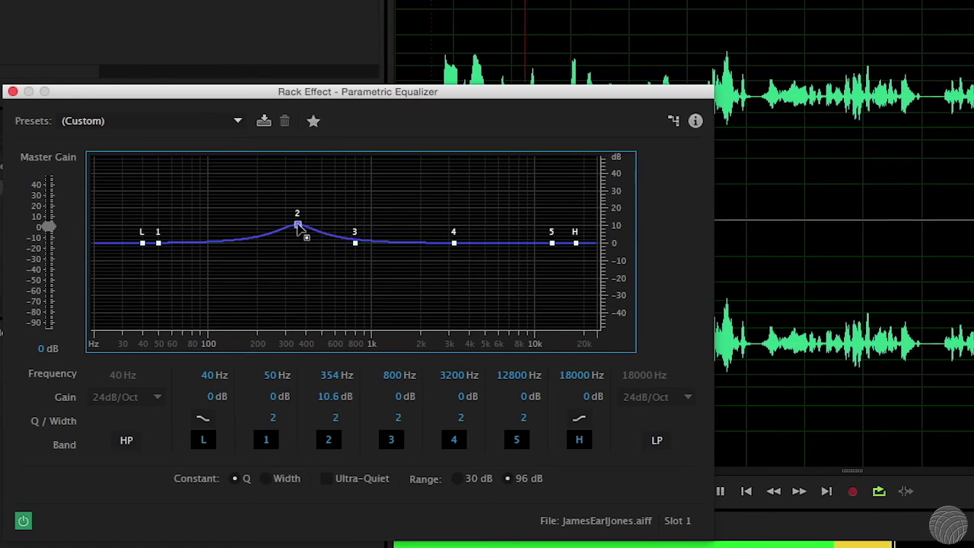
left_click_drag(304, 225, 248, 231)
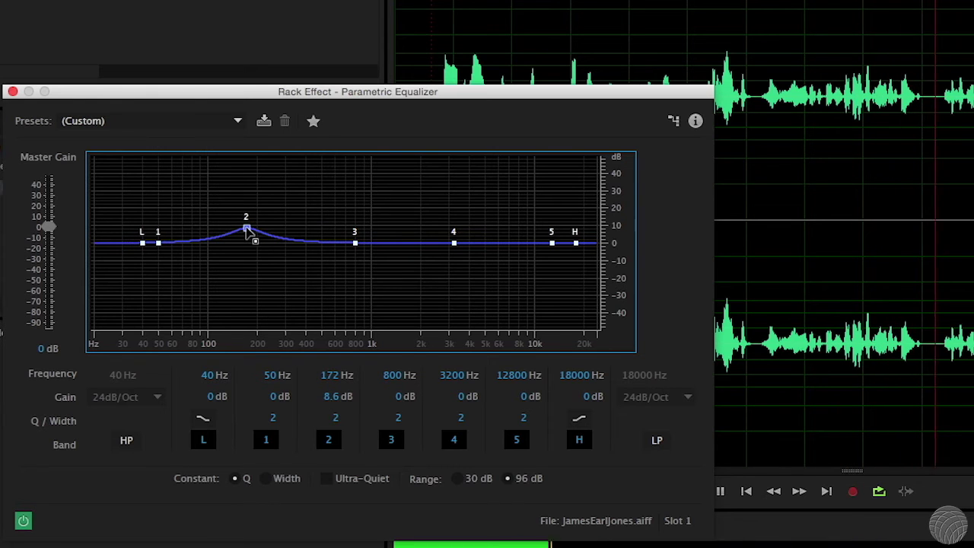
left_click(336, 397)
type("8.4")
key("Return")
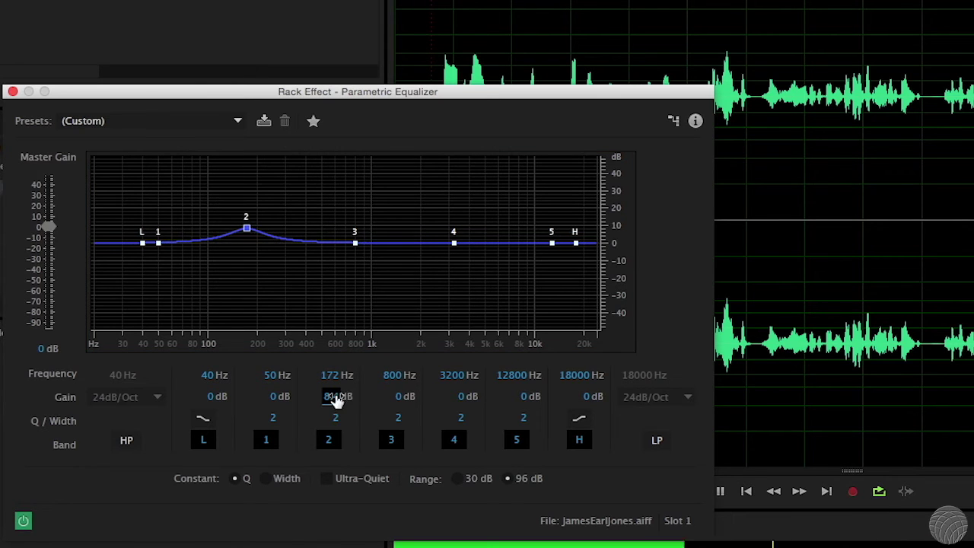
Narrow band 2 by raising Q to 4.1 and nudge its boost around 172 Hz to 5.6 dB
left_click(336, 418)
left_click_drag(342, 418, 384, 420)
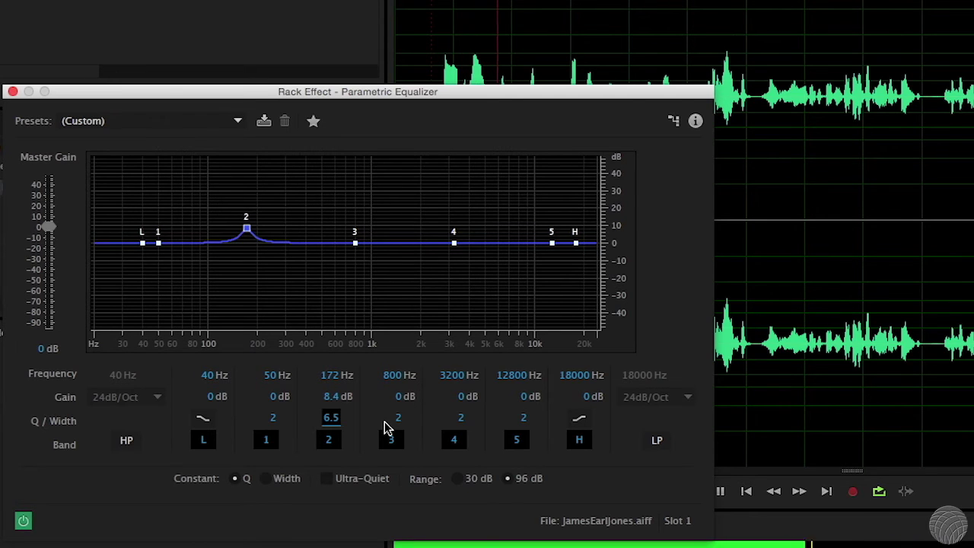
left_click_drag(246, 227, 247, 232)
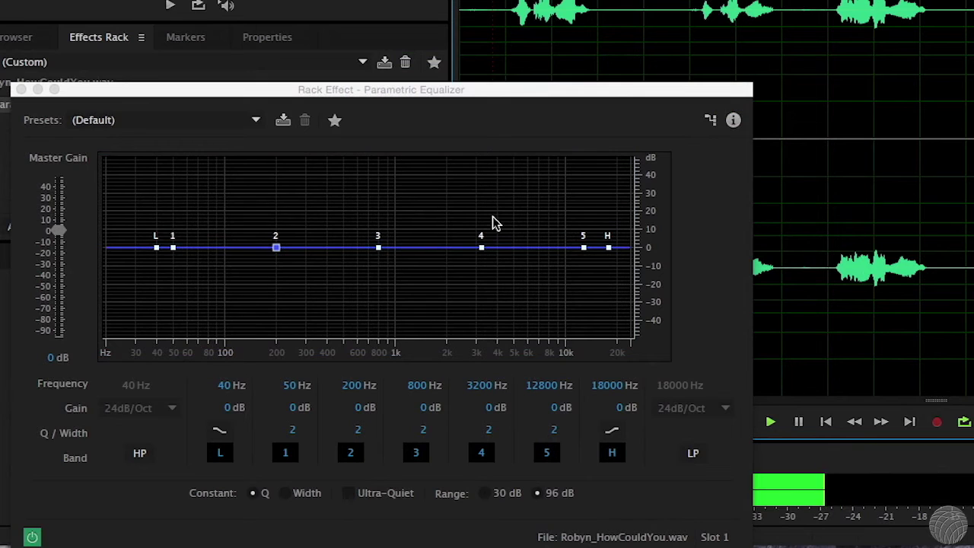
Drag band 2 up and left for a strong boost swept lower in frequency
mouse_move(278, 251)
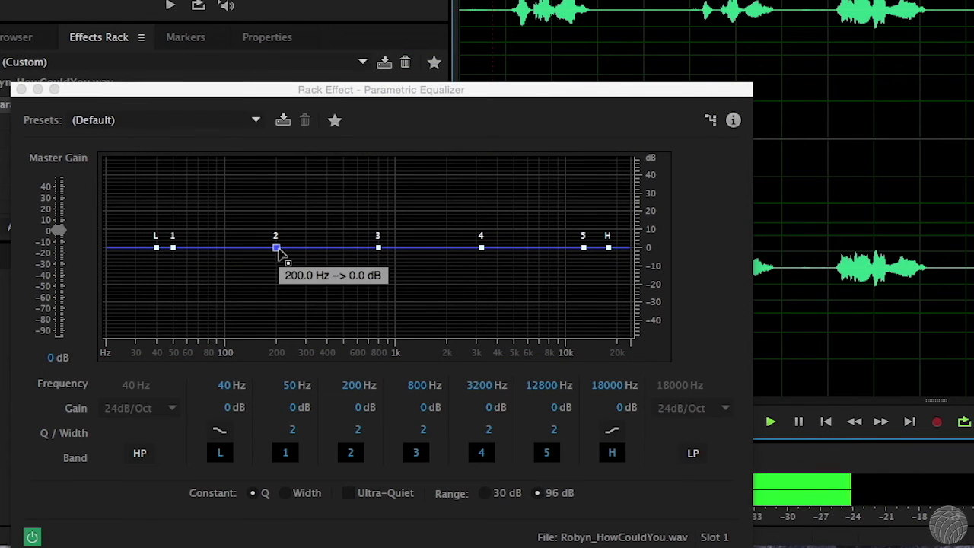
left_click_drag(277, 249, 252, 214)
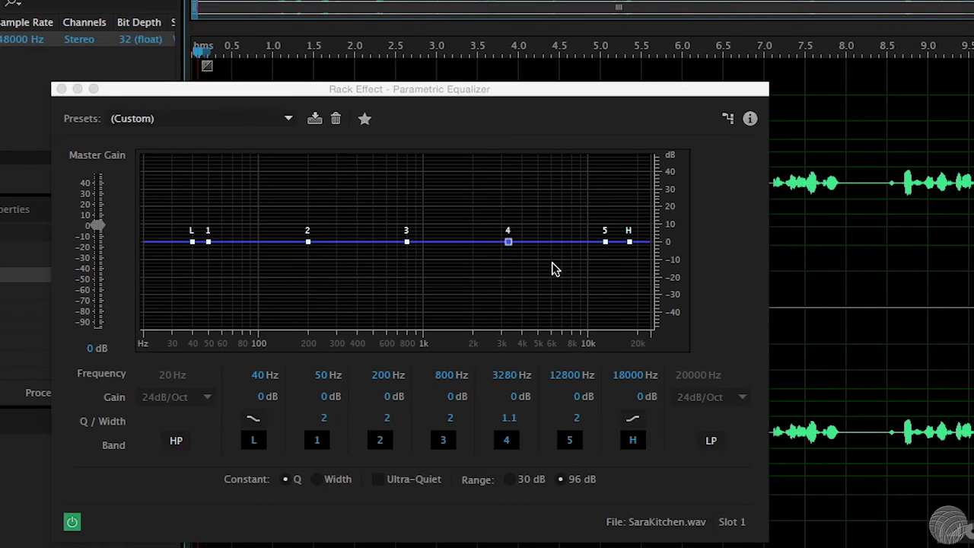
Shift SaraKitchen's band 4 slightly left toward 2825 Hz
left_click_drag(509, 243, 486, 235)
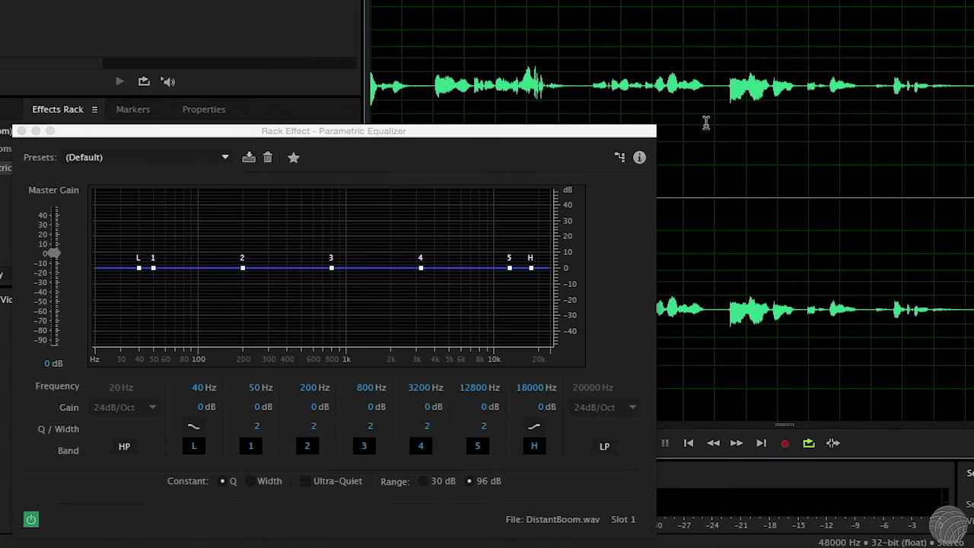
Select a later stretch, cut band 2 near 300 Hz, and boost band 4 near 4 kHz at Q 0.7
left_click_drag(719, 122, 961, 125)
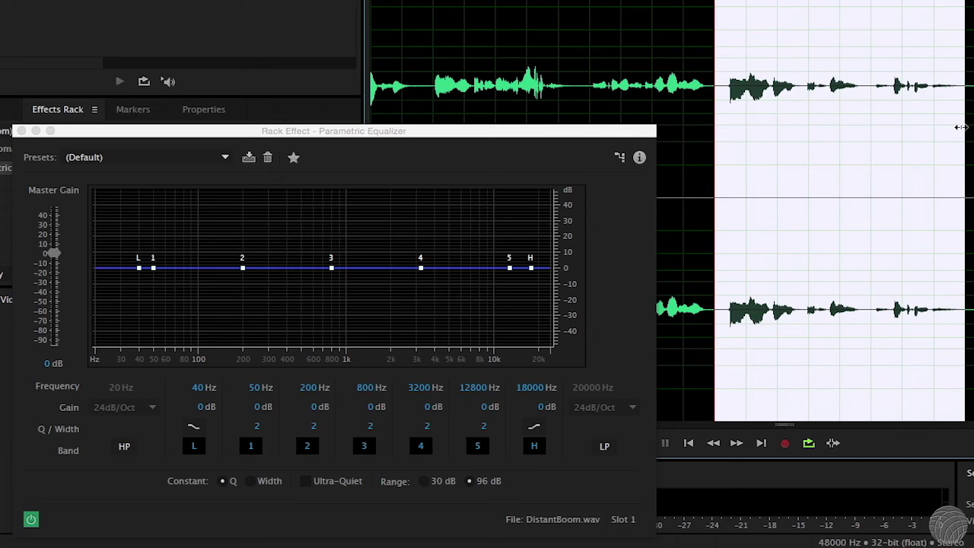
left_click_drag(242, 267, 275, 292)
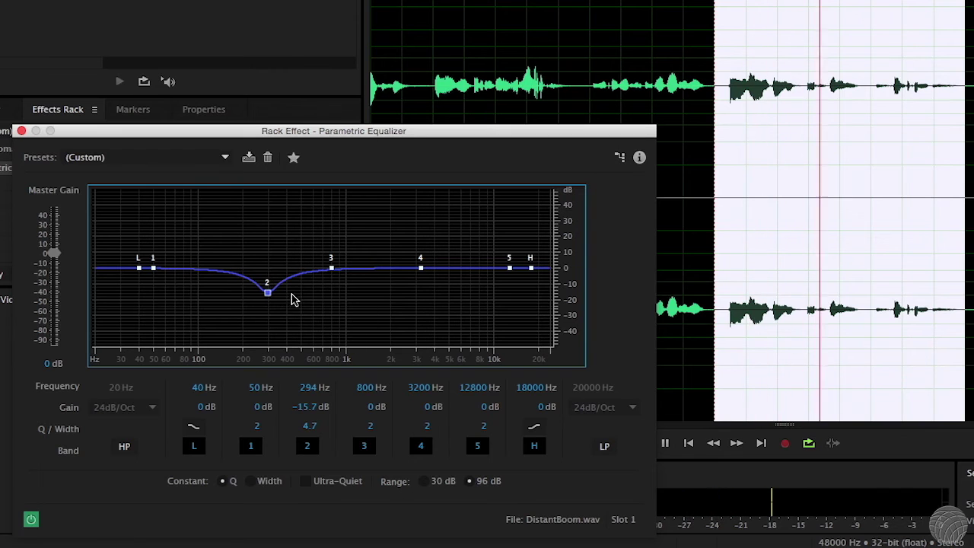
left_click_drag(420, 268, 435, 251)
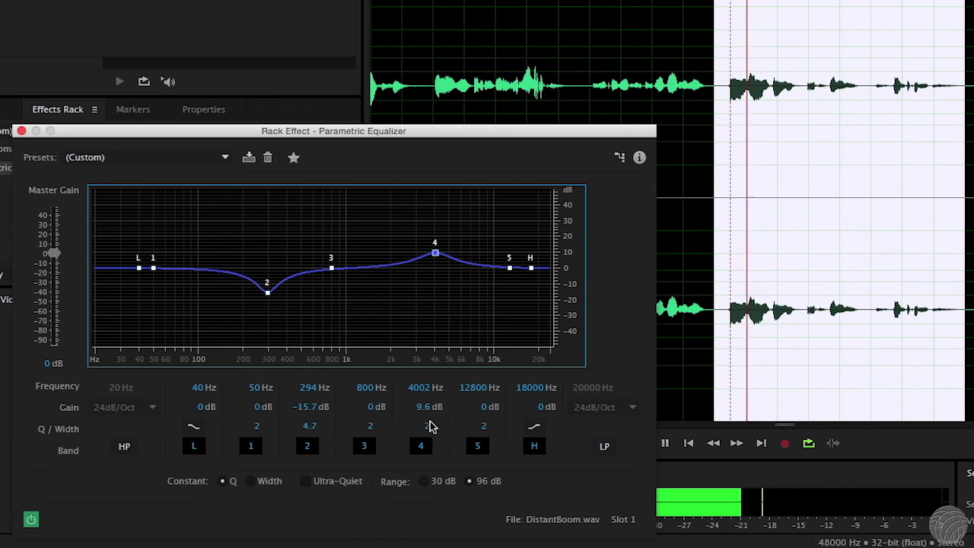
left_click_drag(431, 426, 417, 426)
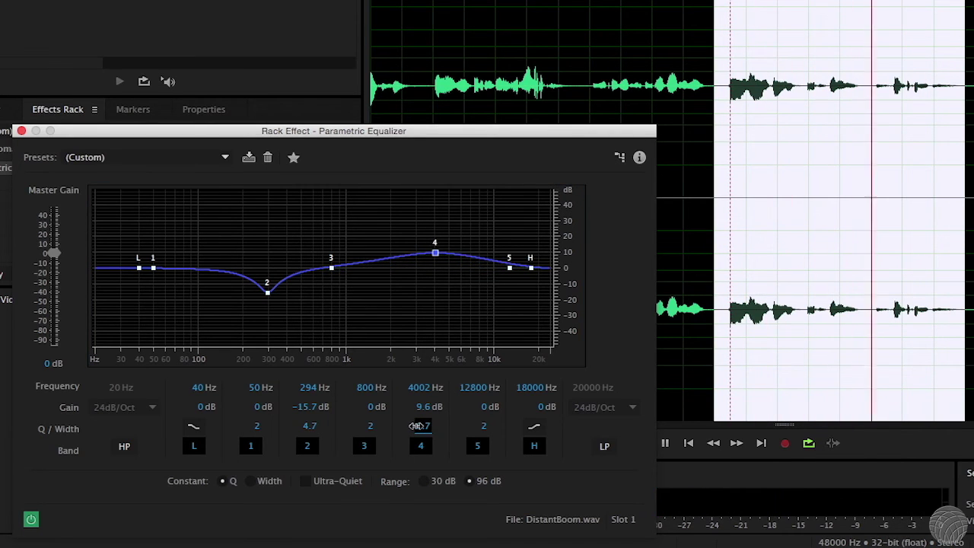
mouse_move(434, 259)
left_click_drag(434, 259, 436, 254)
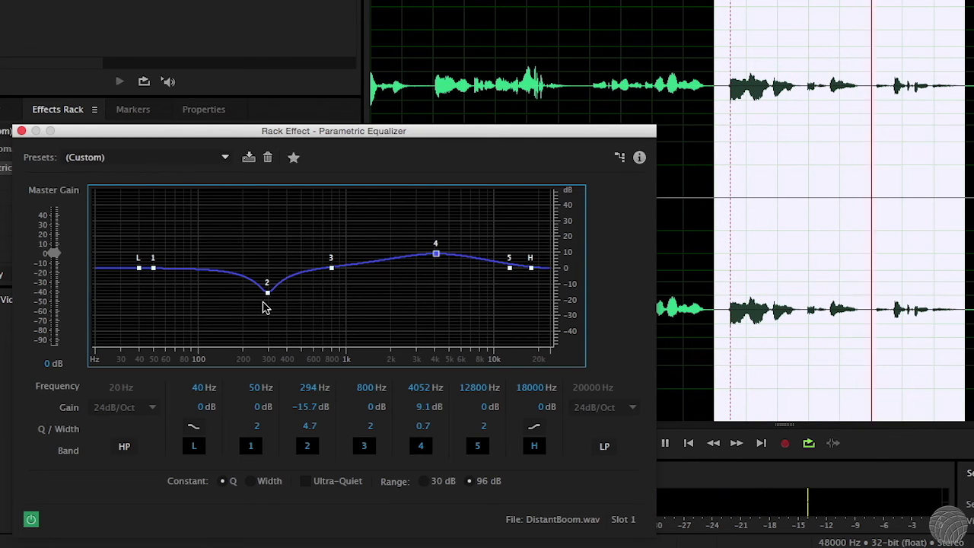
left_click_drag(267, 293, 268, 290)
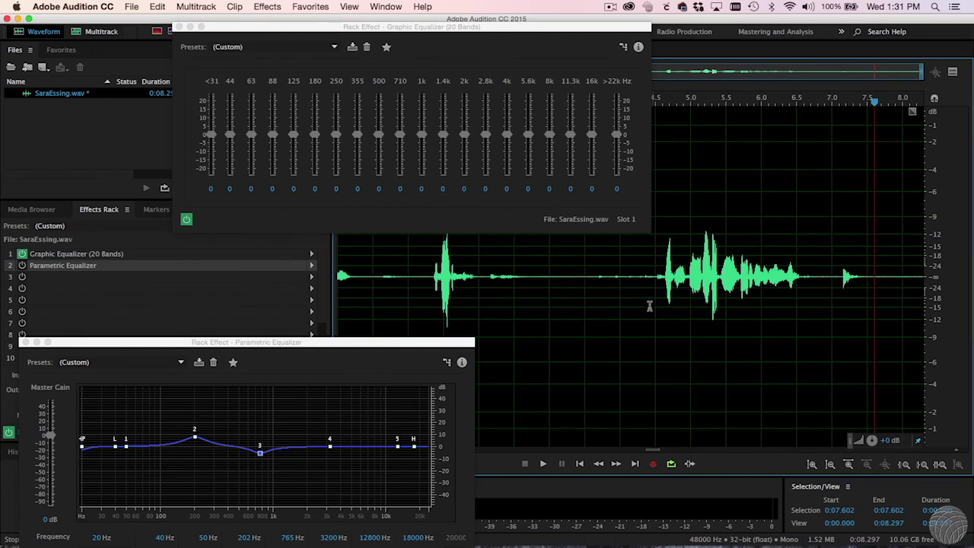
Play a selection, sweep band 5's dip to 9900 Hz at Q 0.8, and raise the high-pass to 694 Hz
left_click_drag(657, 307, 820, 316)
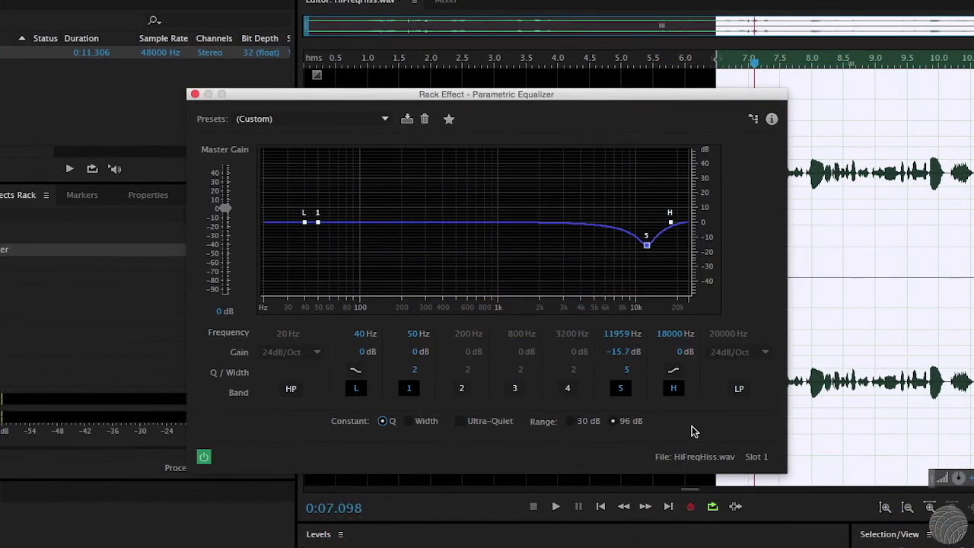
key("space")
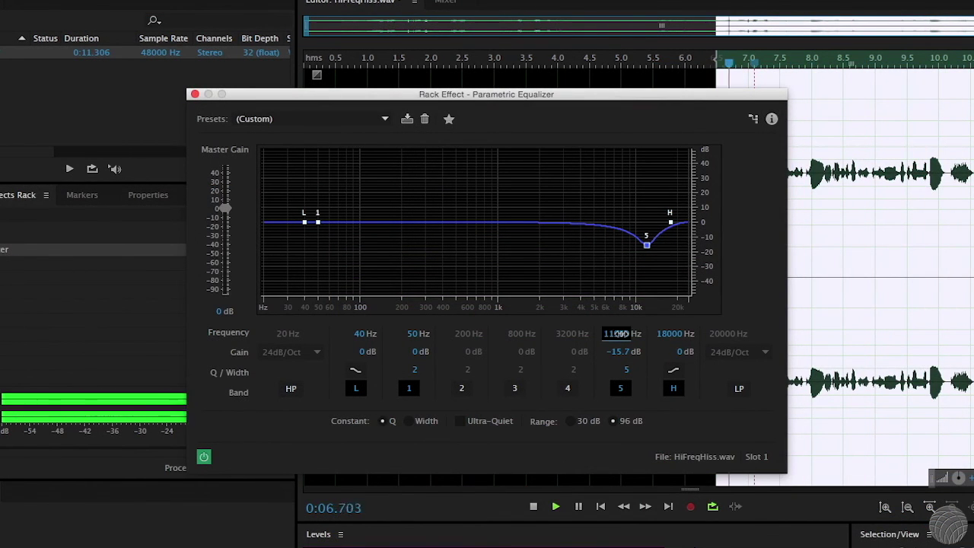
left_click_drag(582, 333, 622, 368)
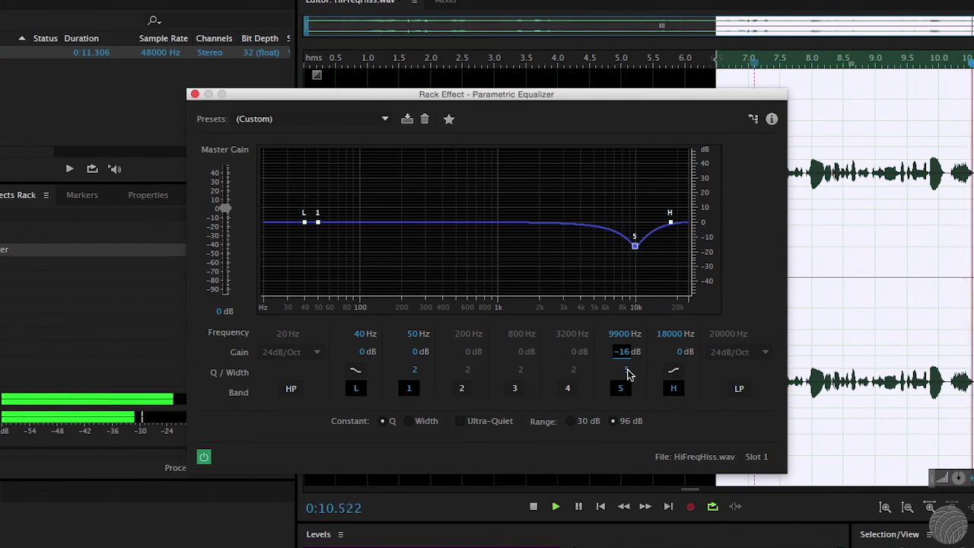
left_click_drag(613, 370, 592, 370)
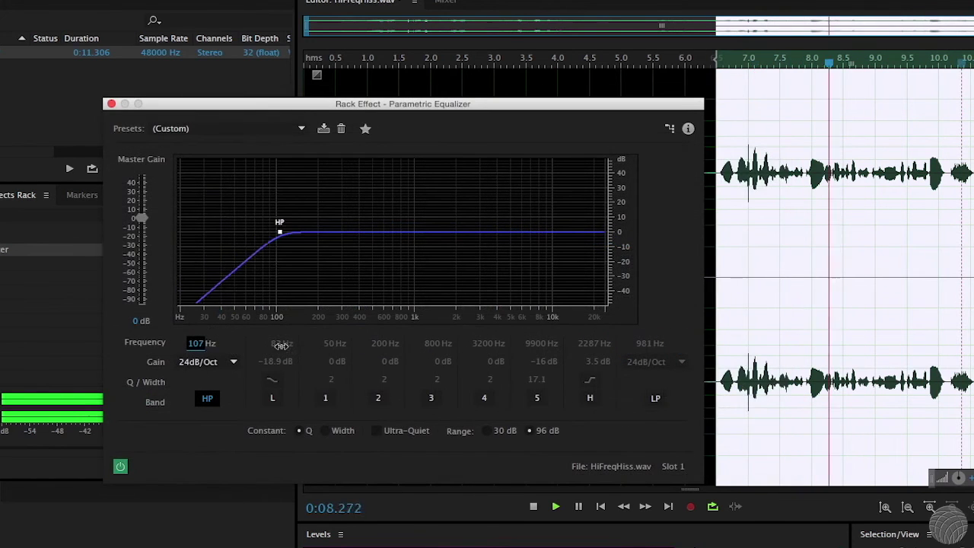
left_click_drag(266, 348, 351, 349)
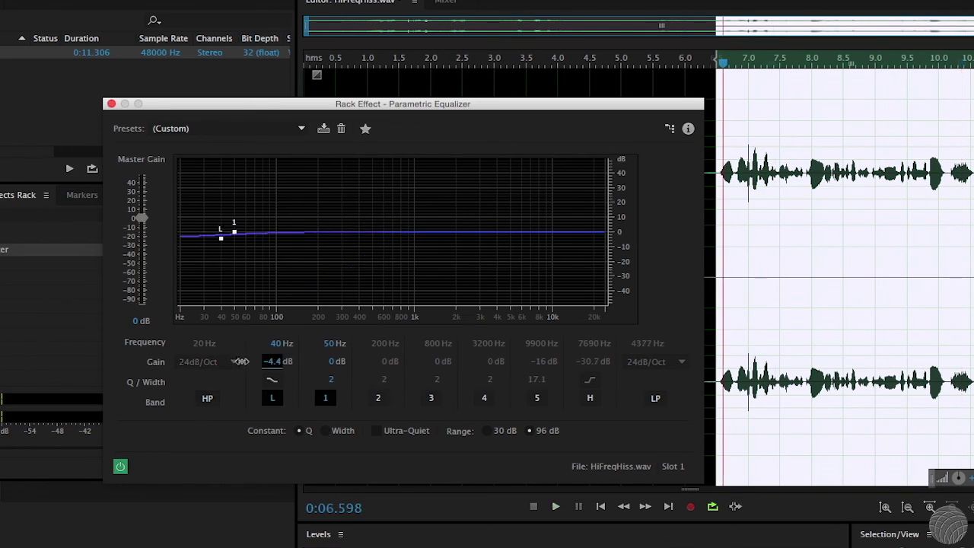
Drop the low shelf to −18.9 dB, sweep band 2's boost from 200 to 498 Hz, then cut it to −8.3 dB
left_click_drag(240, 361, 140, 365)
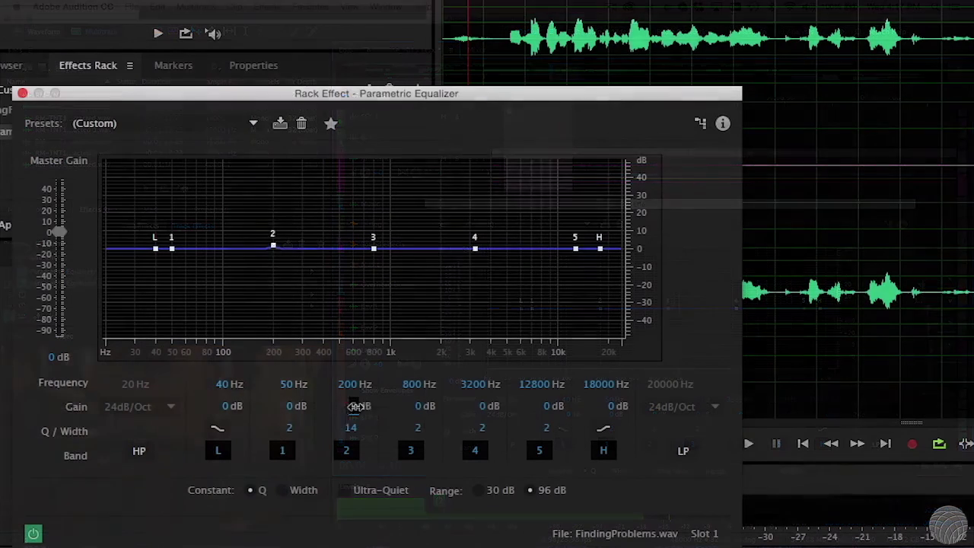
left_click_drag(355, 406, 432, 409)
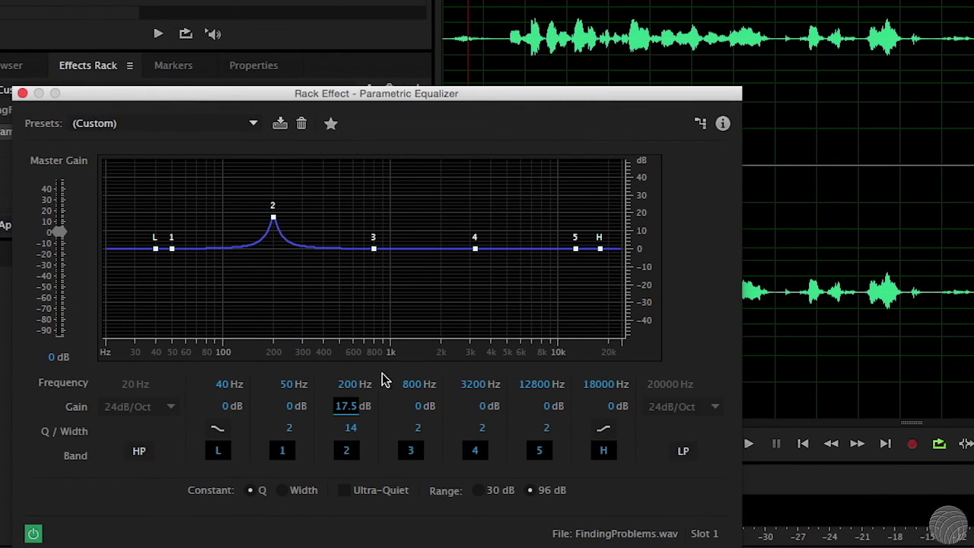
left_click_drag(347, 388, 392, 386)
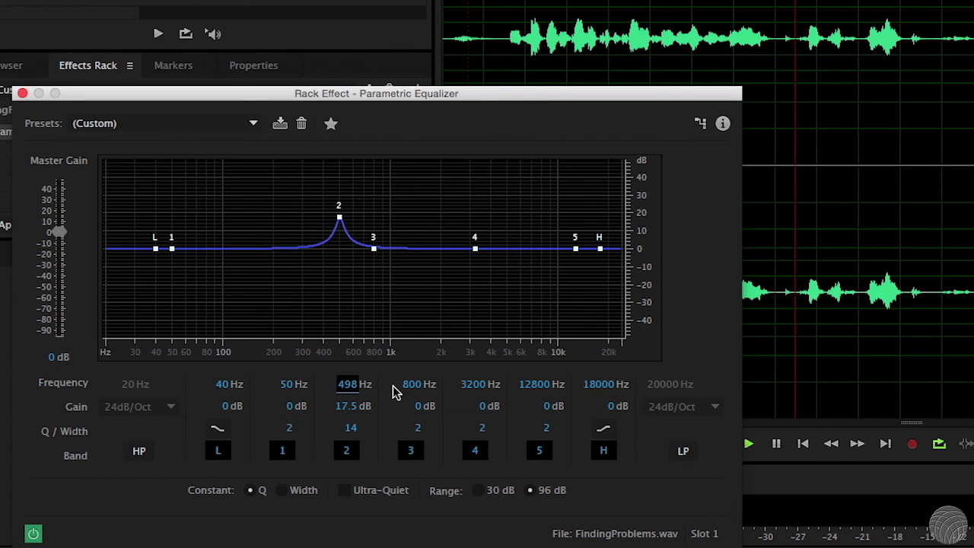
left_click_drag(351, 406, 158, 450)
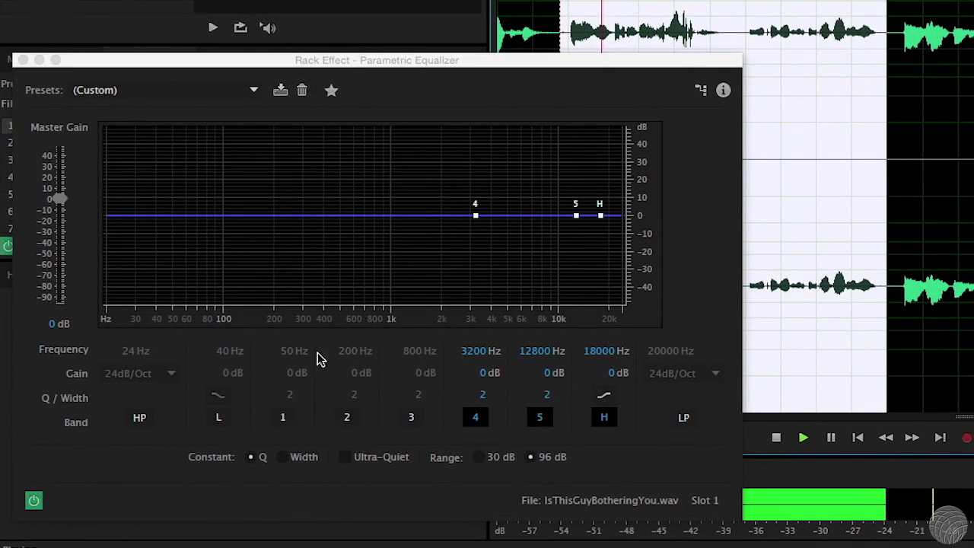
Enable the high-pass and sweep it from 43 Hz to about 305 Hz, then widen band 4 to Q 0.7
left_click(141, 420)
left_click(139, 418)
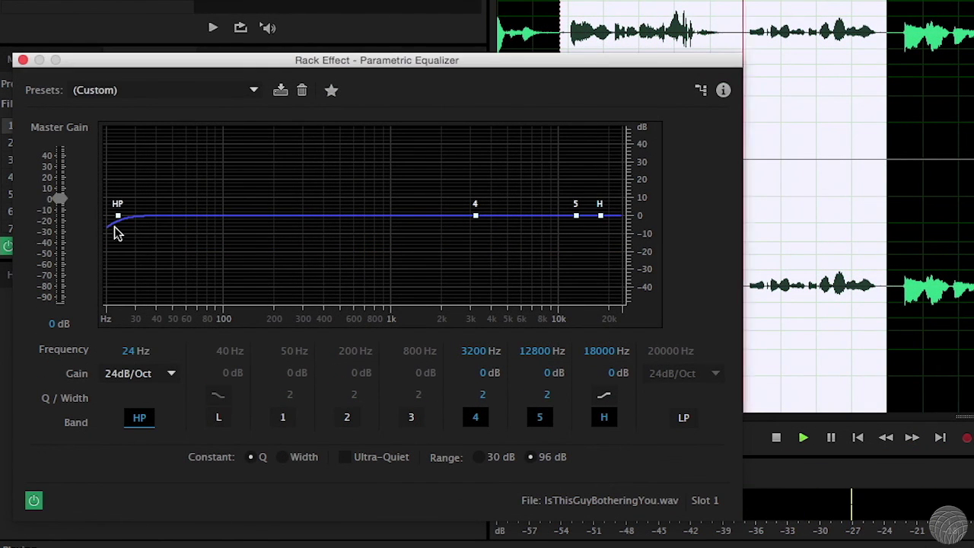
left_click_drag(119, 217, 189, 219)
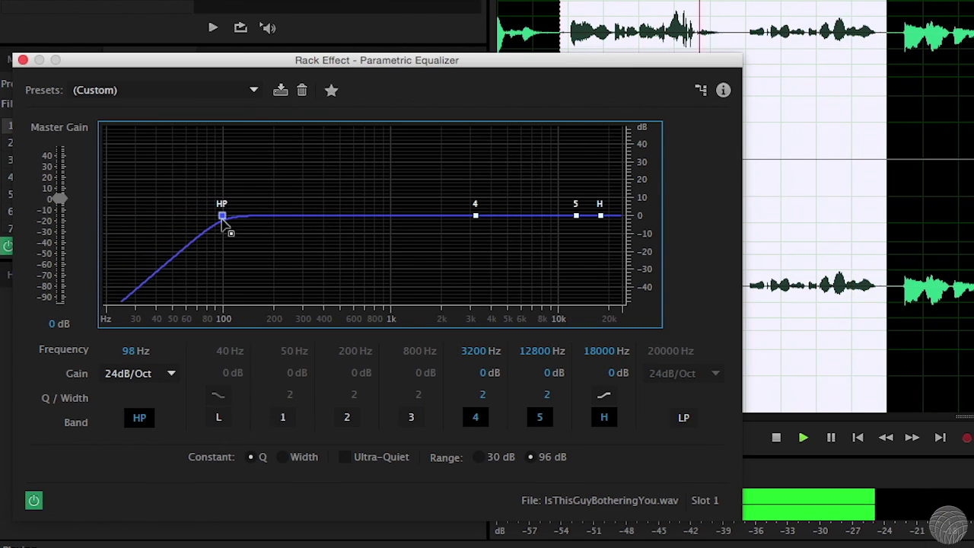
mouse_move(223, 220)
left_click_drag(223, 220, 257, 218)
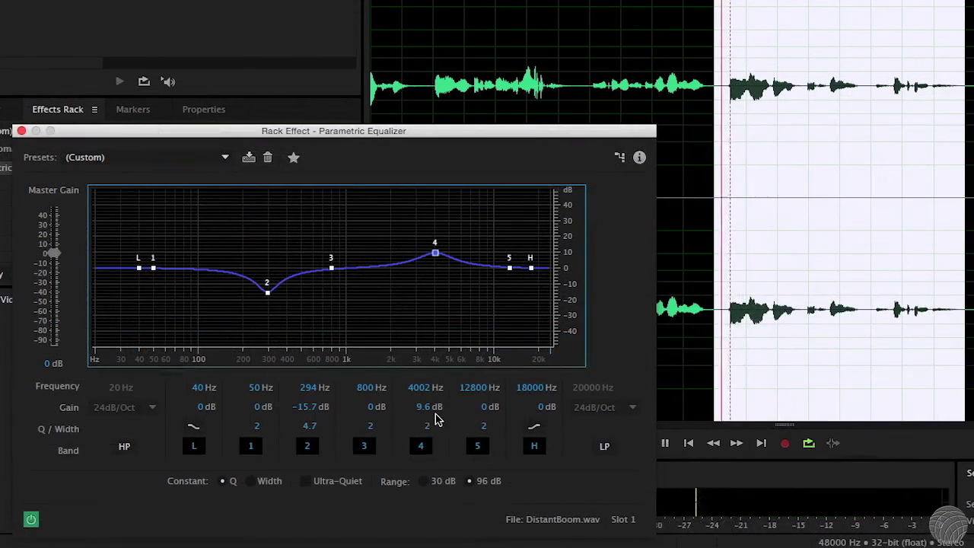
left_click_drag(430, 426, 416, 427)
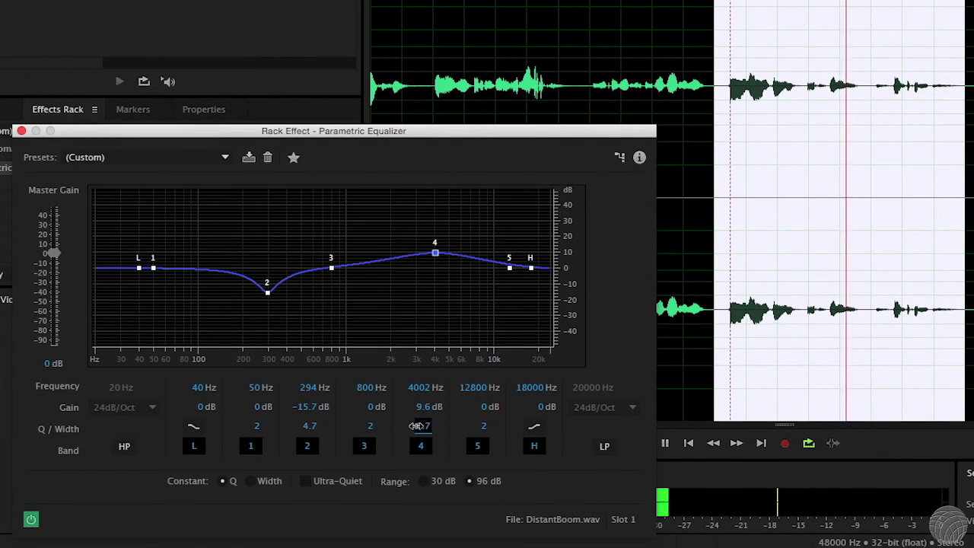